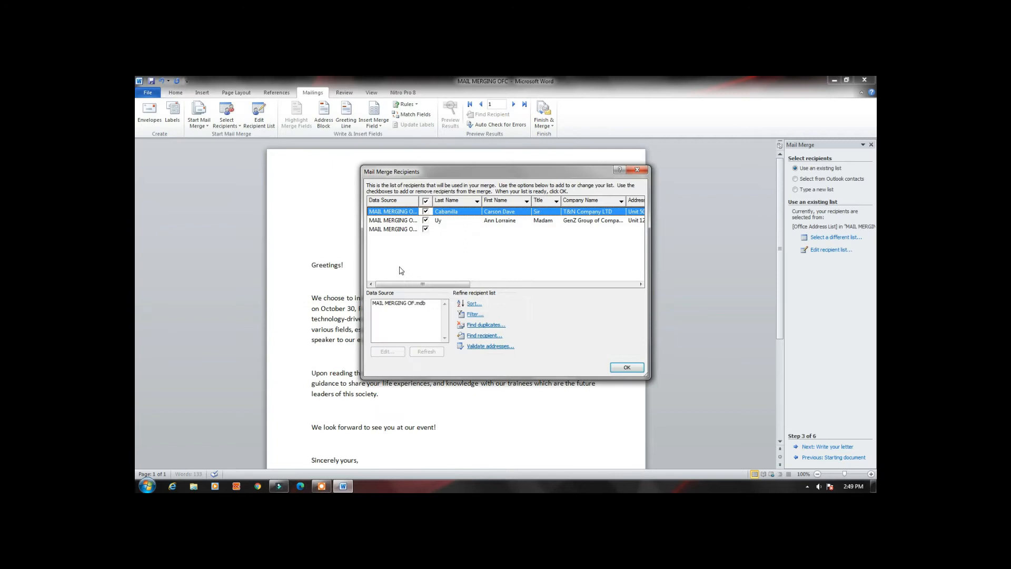
# Accept the merge recipients, advance to writing the letter and insert an address block above the salutation
pyautogui.click(627, 367)
pyautogui.click(827, 447)
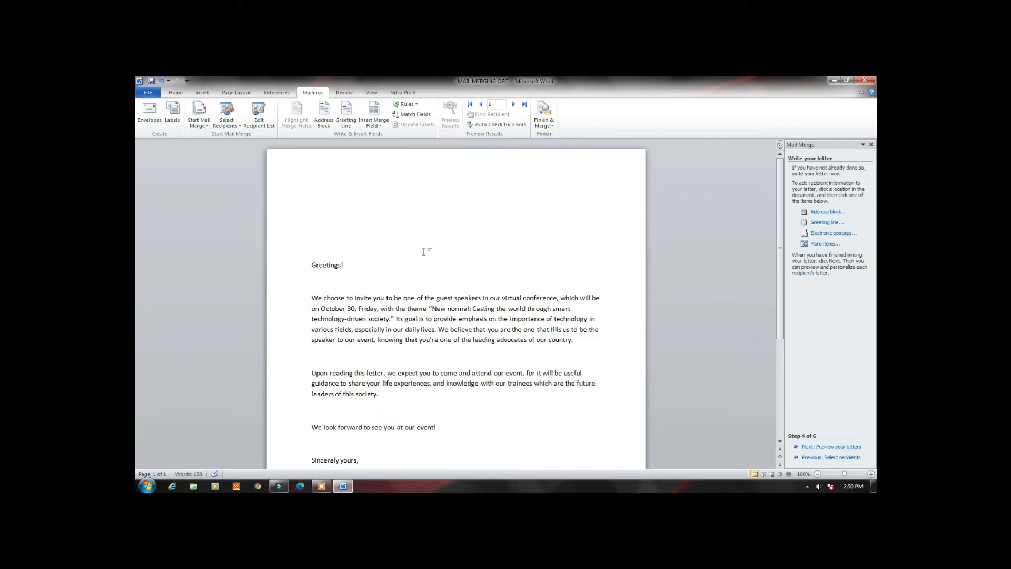
pyautogui.click(828, 211)
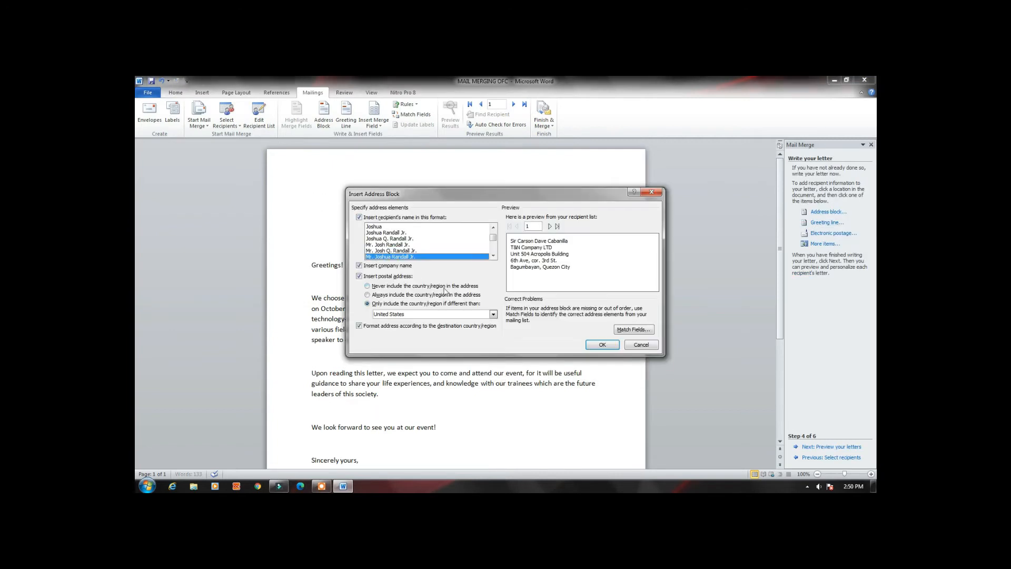
pyautogui.click(602, 345)
# Insert a greeting line two lines below the address block
pyautogui.press('Return')
pyautogui.press('Return')
pyautogui.click(827, 222)
pyautogui.click(544, 338)
# Preview the merged letters and proceed to completing the merge
pyautogui.click(831, 446)
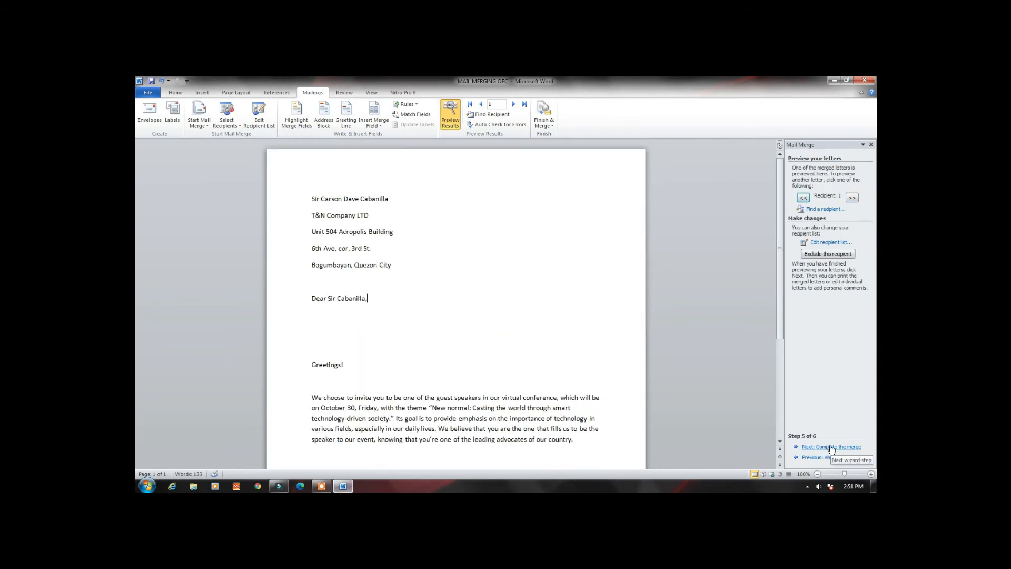
pyautogui.click(832, 448)
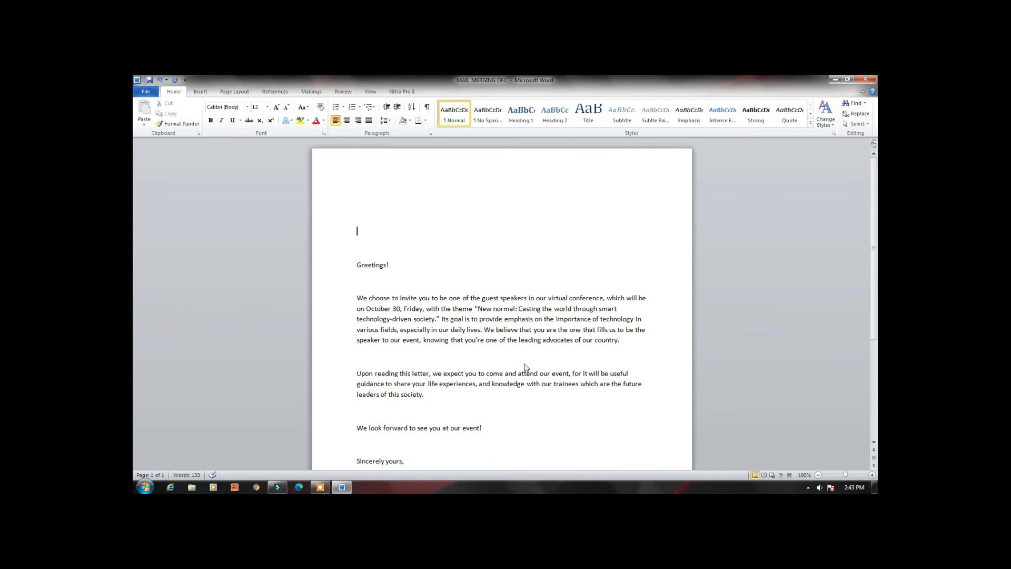
# Examine the body of the invitation letter from the salutation to the signature
pyautogui.scroll(-2, 475, 330)
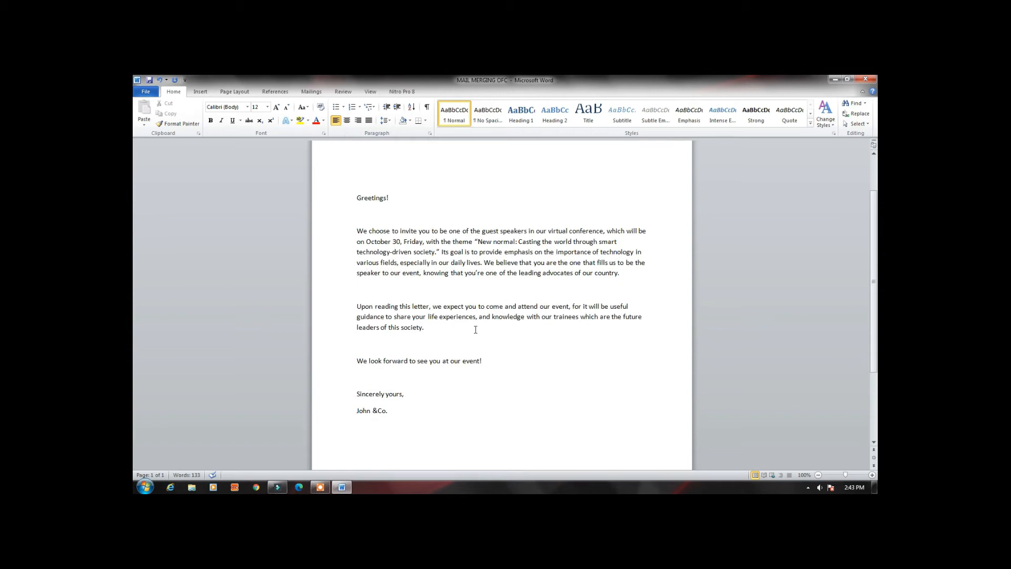
pyautogui.scroll(1, 476, 330)
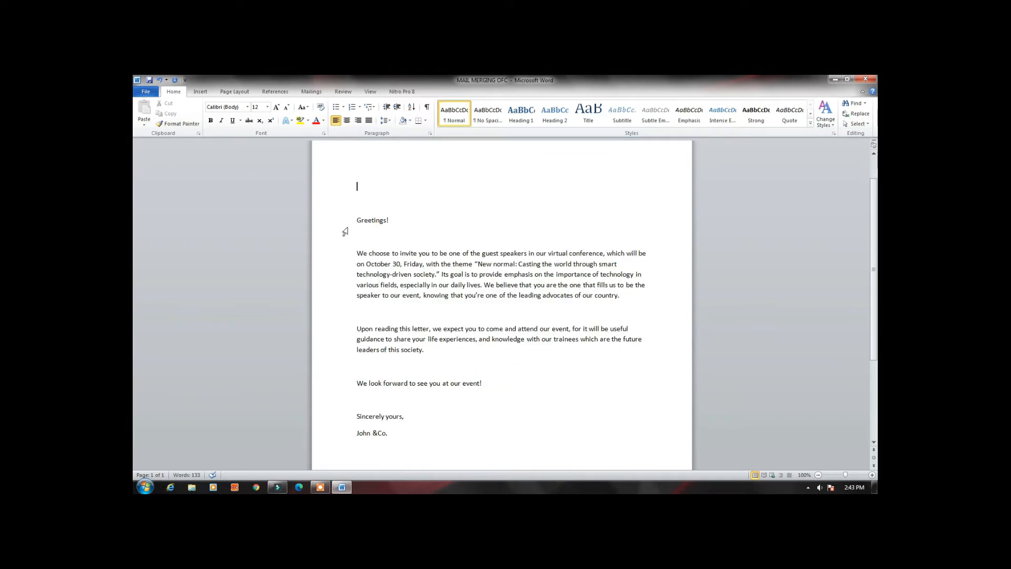
pyautogui.moveTo(357, 221); pyautogui.dragTo(419, 437)
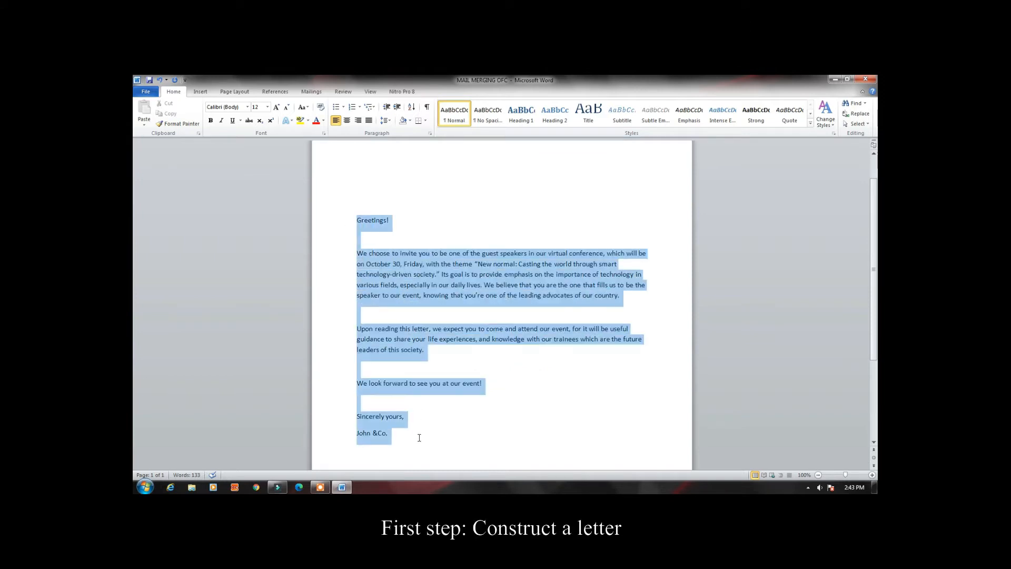
pyautogui.click(422, 298)
pyautogui.click(428, 313)
pyautogui.scroll(2, 428, 317)
pyautogui.click(422, 286)
pyautogui.click(420, 240)
pyautogui.click(417, 254)
pyautogui.click(416, 277)
pyautogui.click(414, 257)
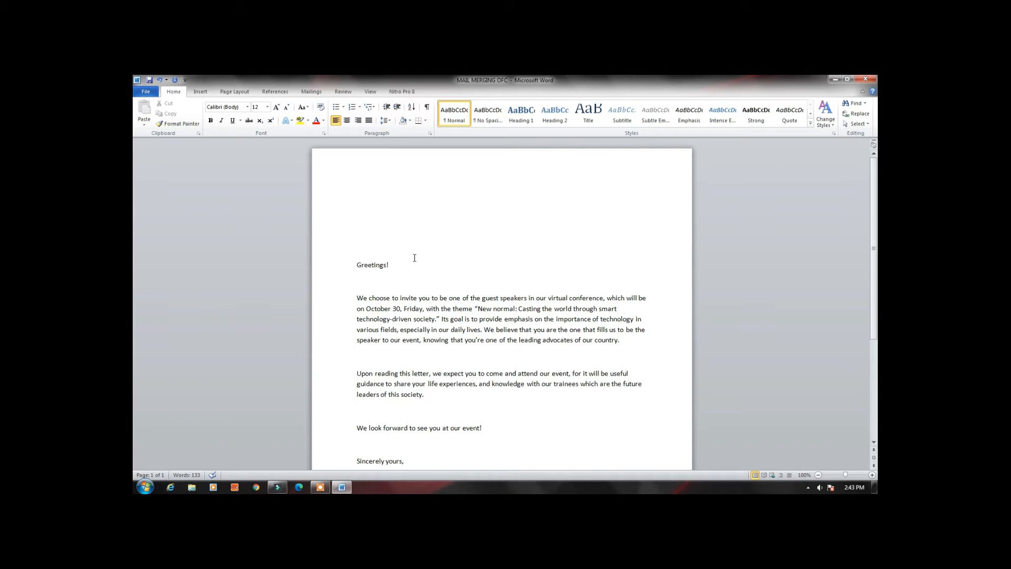
pyautogui.click(377, 179)
pyautogui.click(383, 216)
pyautogui.click(376, 200)
pyautogui.click(375, 240)
pyautogui.click(372, 248)
pyautogui.click(370, 228)
pyautogui.click(372, 200)
pyautogui.click(374, 214)
pyautogui.click(368, 202)
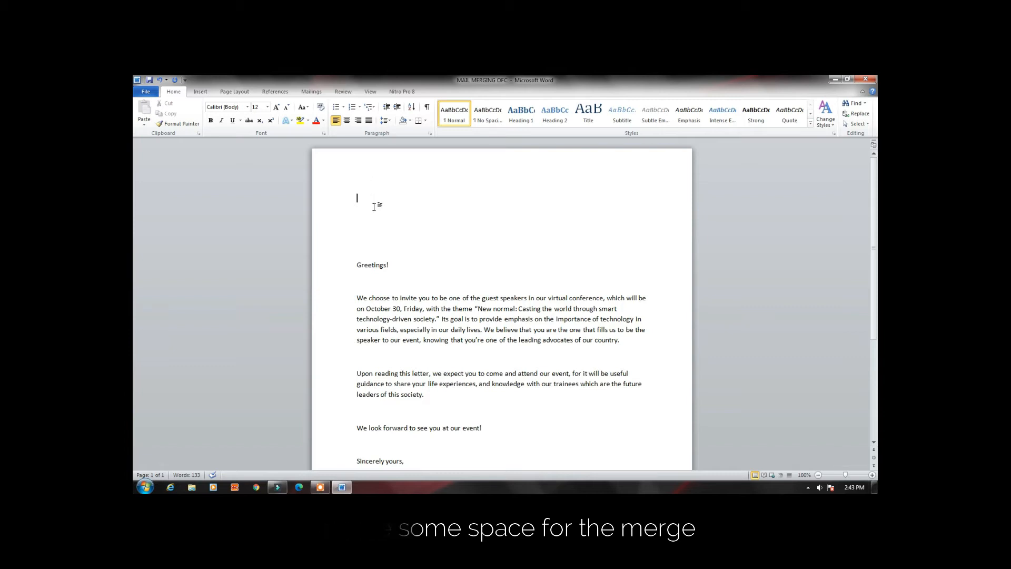
pyautogui.click(373, 233)
pyautogui.click(371, 255)
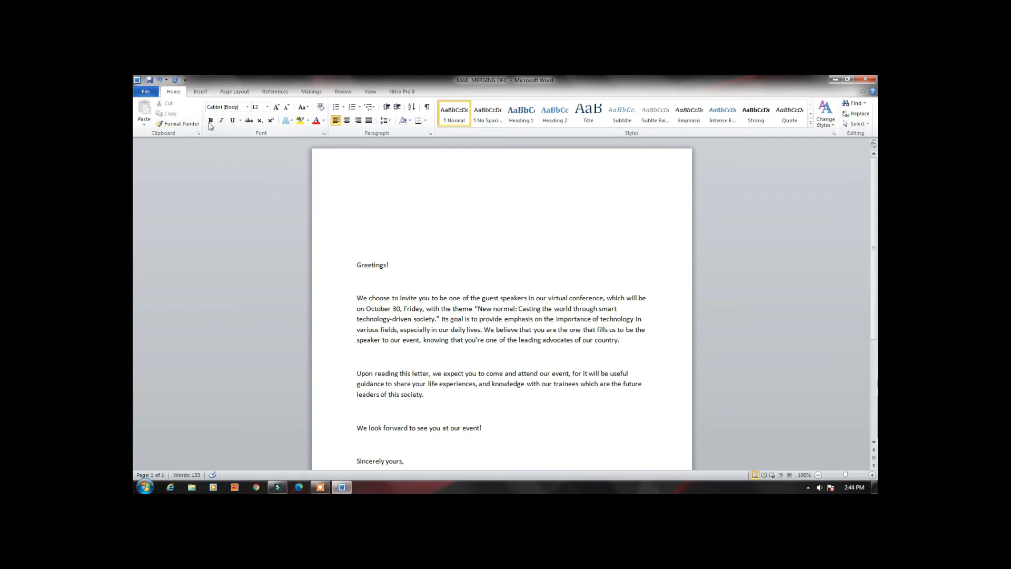
# Start the Step by Step Mail Merge Wizard for the invitation letter
pyautogui.click(201, 92)
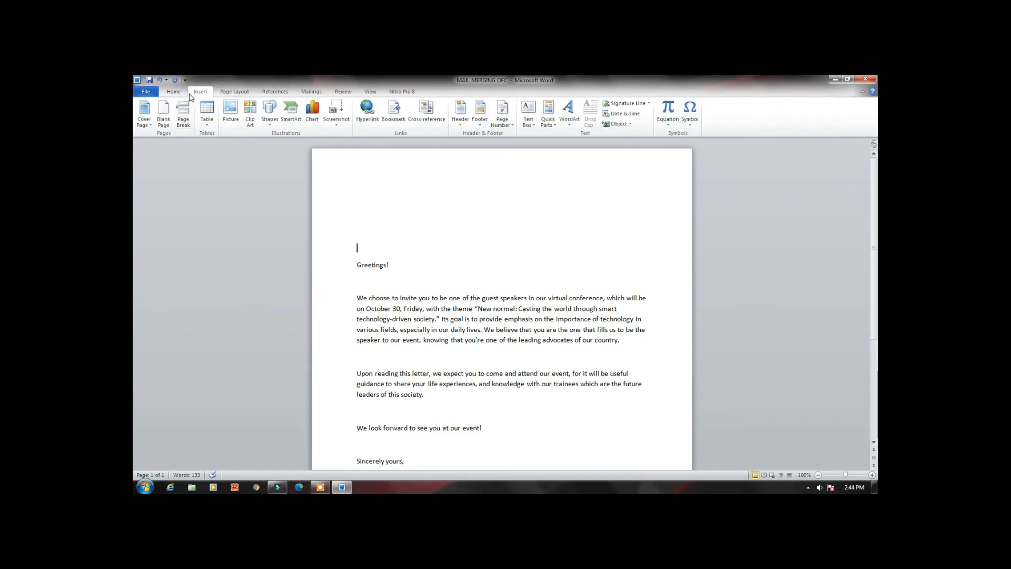
pyautogui.click(306, 93)
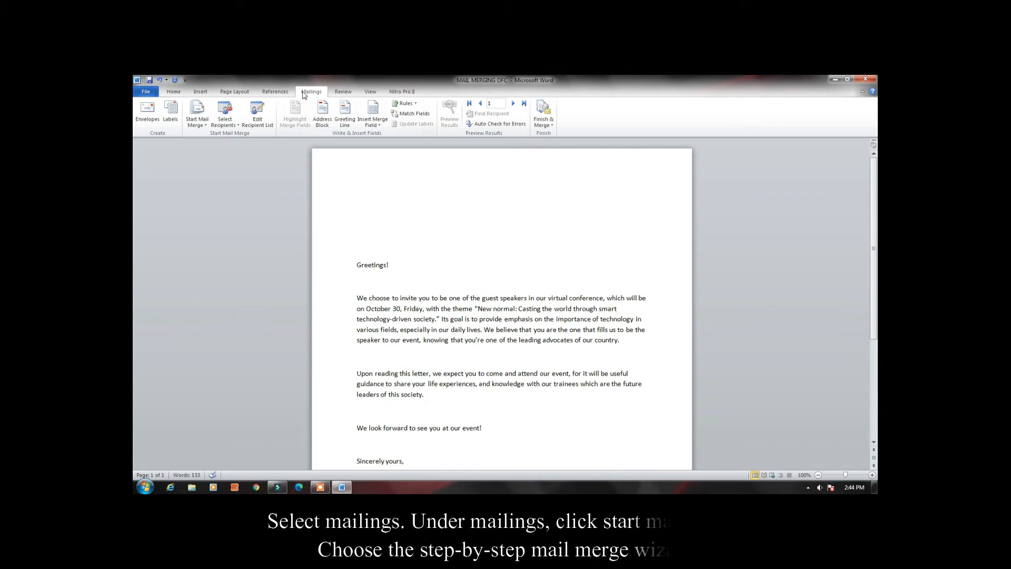
pyautogui.click(205, 125)
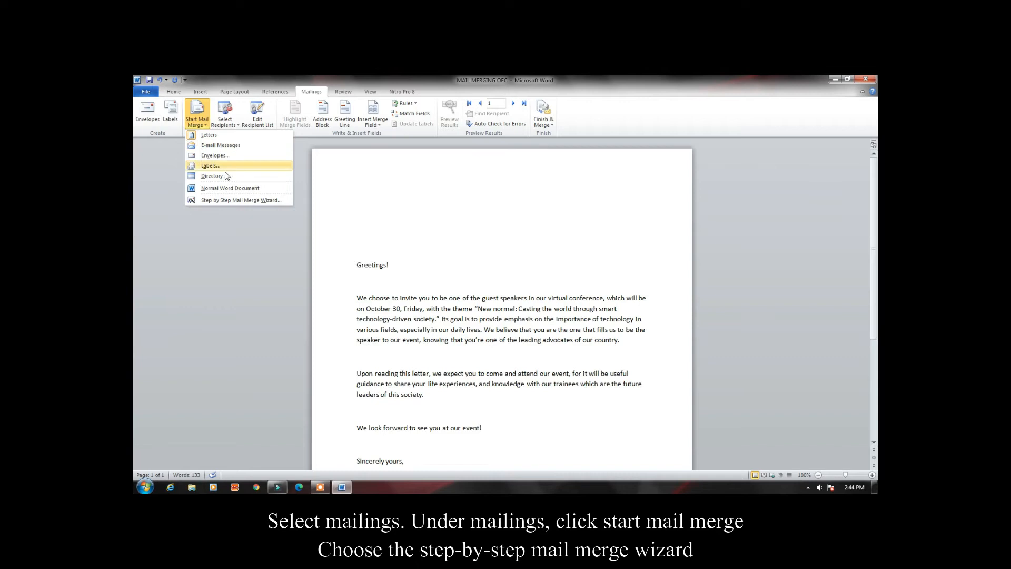
pyautogui.click(235, 200)
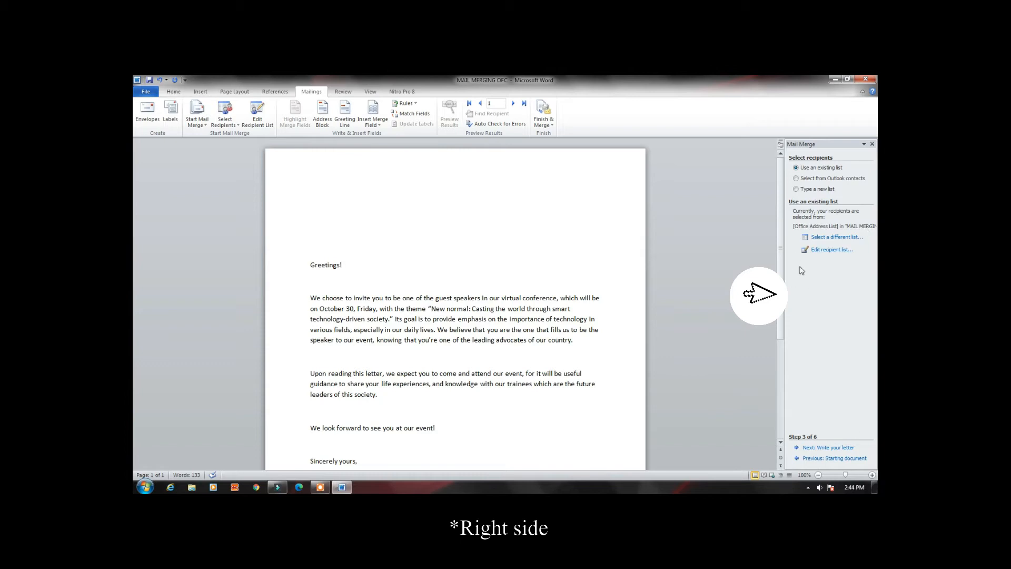
# Choose to type a new recipient list and create an empty address list
pyautogui.click(796, 189)
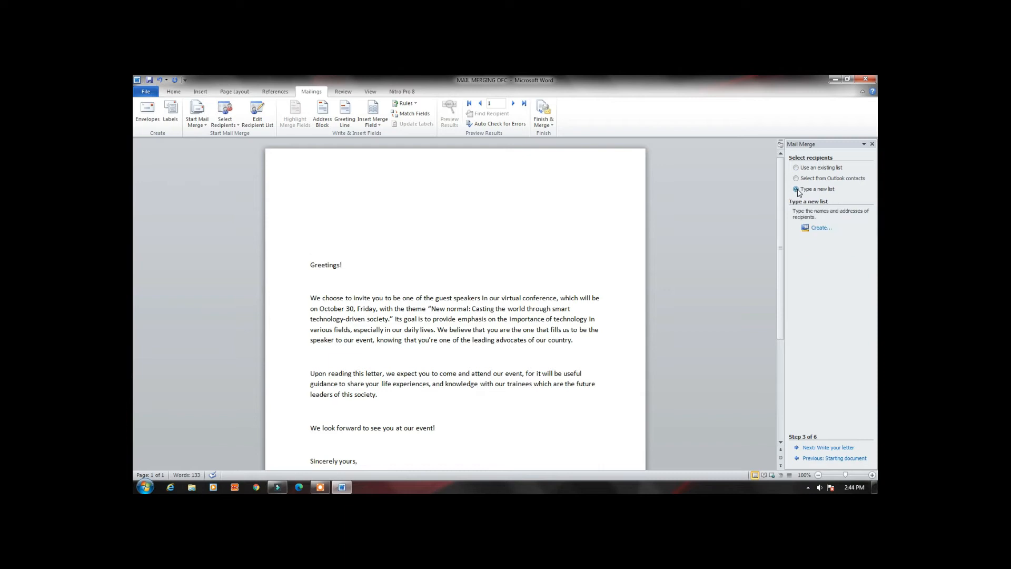
pyautogui.click(824, 232)
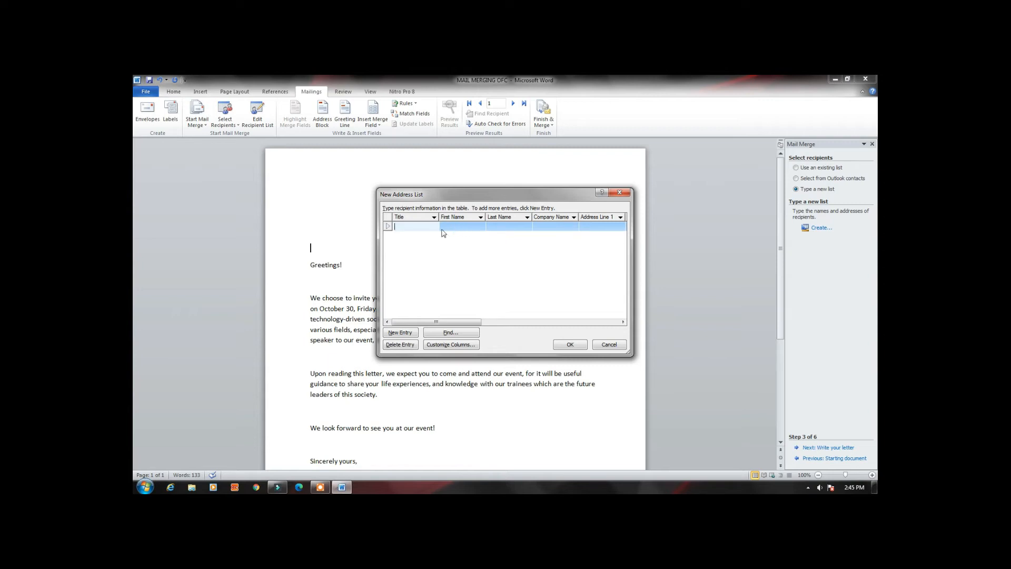
pyautogui.moveTo(436, 323)
pyautogui.mouseDown()
pyautogui.moveTo(444, 325)
pyautogui.moveTo(436, 325)
pyautogui.mouseUp()
pyautogui.moveTo(470, 322); pyautogui.dragTo(450, 327)
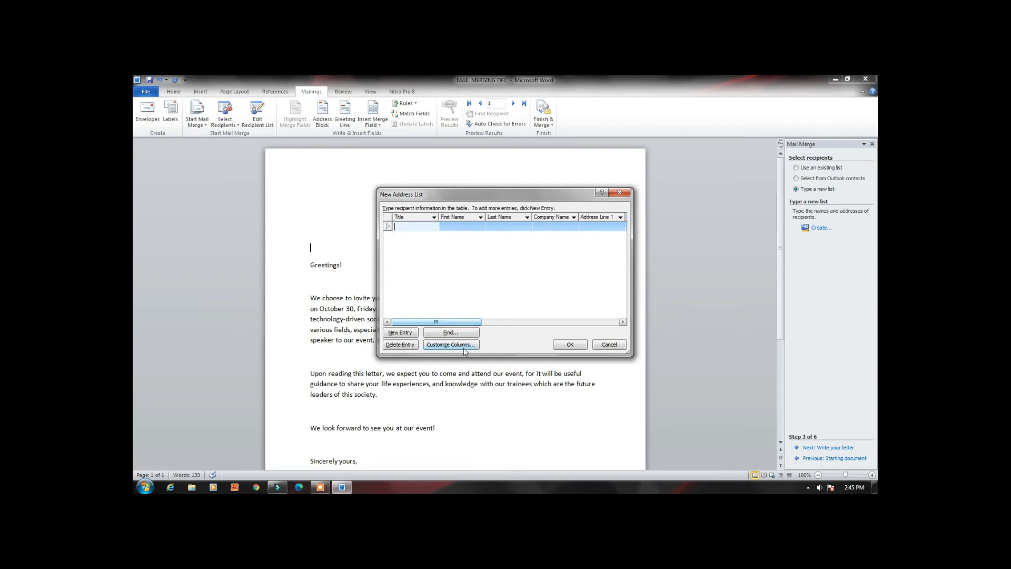
pyautogui.click(320, 488)
pyautogui.click(579, 469)
pyautogui.click(579, 470)
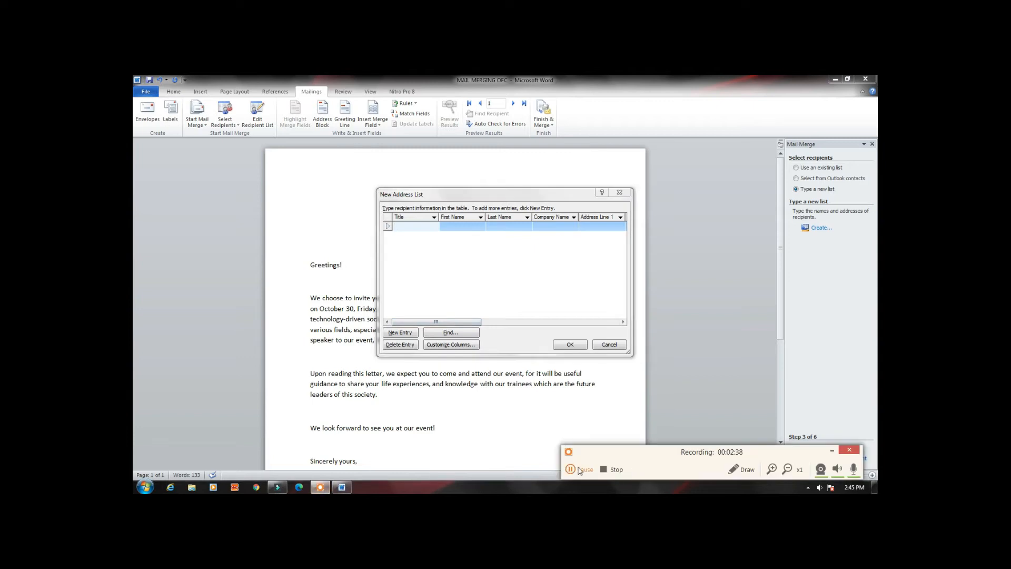
# Give the first recipient the title Sir and fill in the recipient's first and last names
pyautogui.click(408, 225)
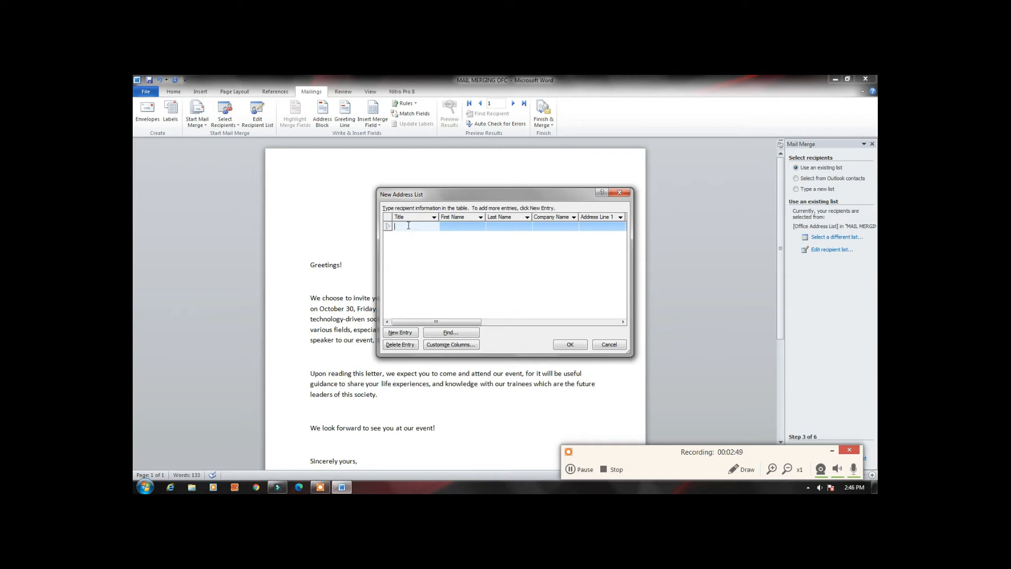
pyautogui.write('Sir')
pyautogui.click(453, 227)
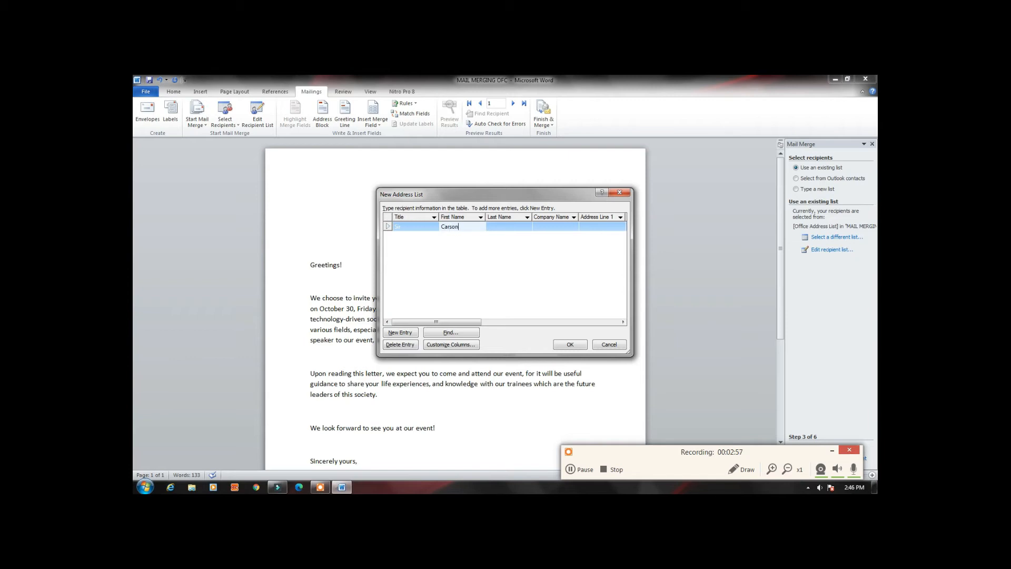
pyautogui.click(504, 226)
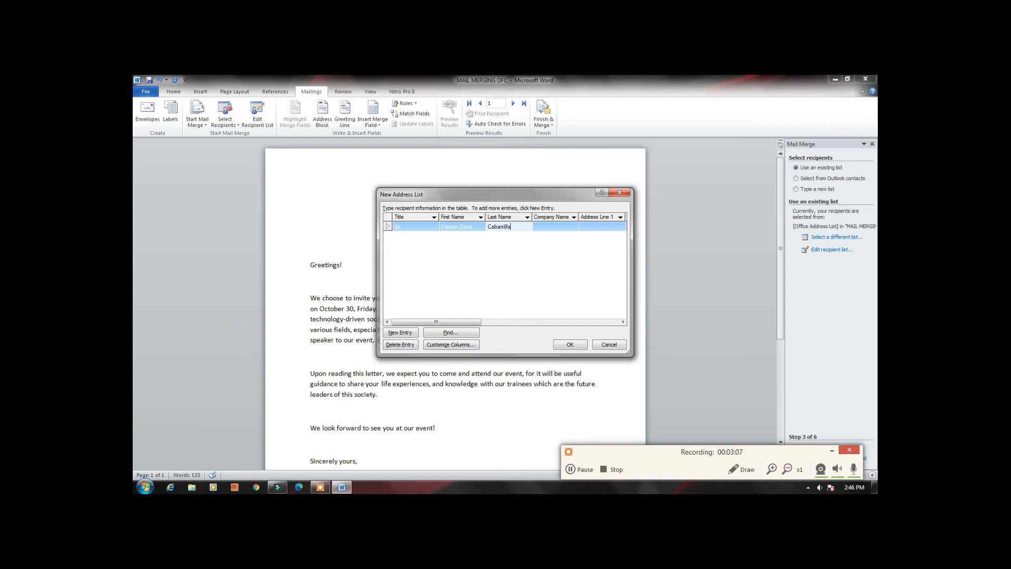
# Set the first recipient's company name to T&N Company LTD
pyautogui.click(559, 229)
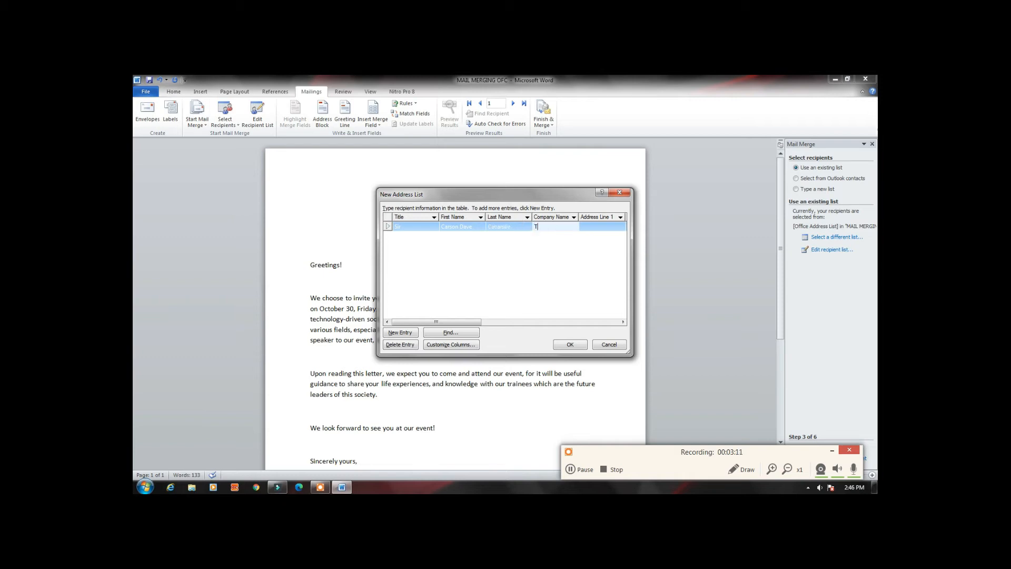
pyautogui.write('T&')
pyautogui.write('N')
pyautogui.write(' Company')
pyautogui.write(' L')
pyautogui.write('T')
pyautogui.write('D')
# Fill in the first recipient's Address Line 1 with the unit and building
pyautogui.click(610, 227)
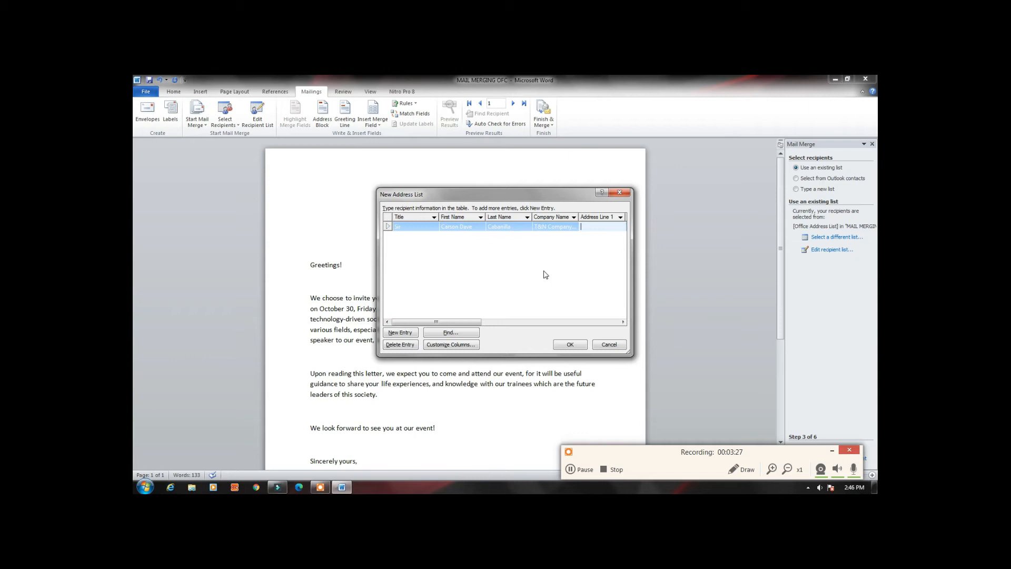
# Fill in the first recipient's Address Line 2 with the street details
pyautogui.moveTo(479, 322); pyautogui.dragTo(507, 325)
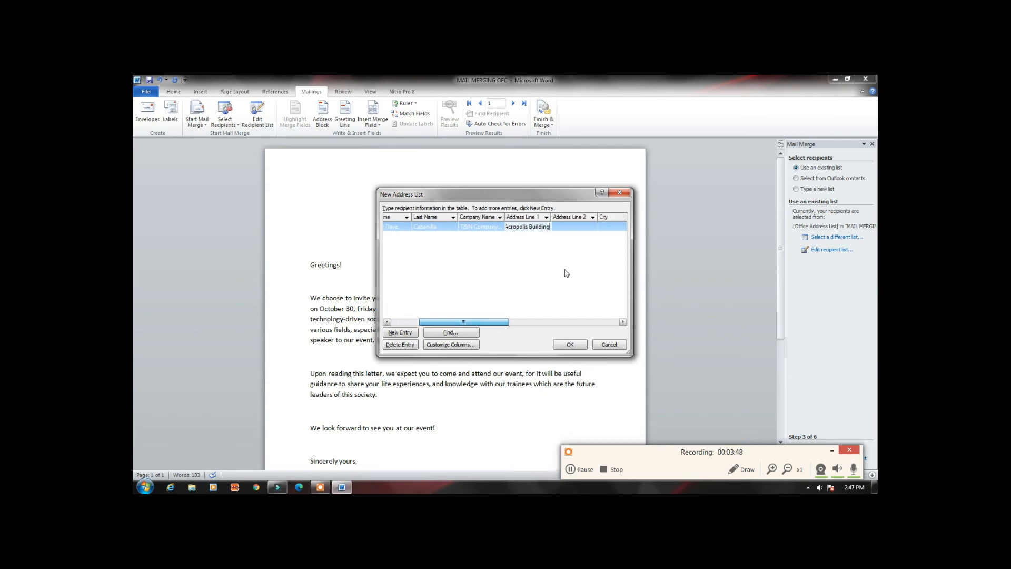
pyautogui.click(568, 226)
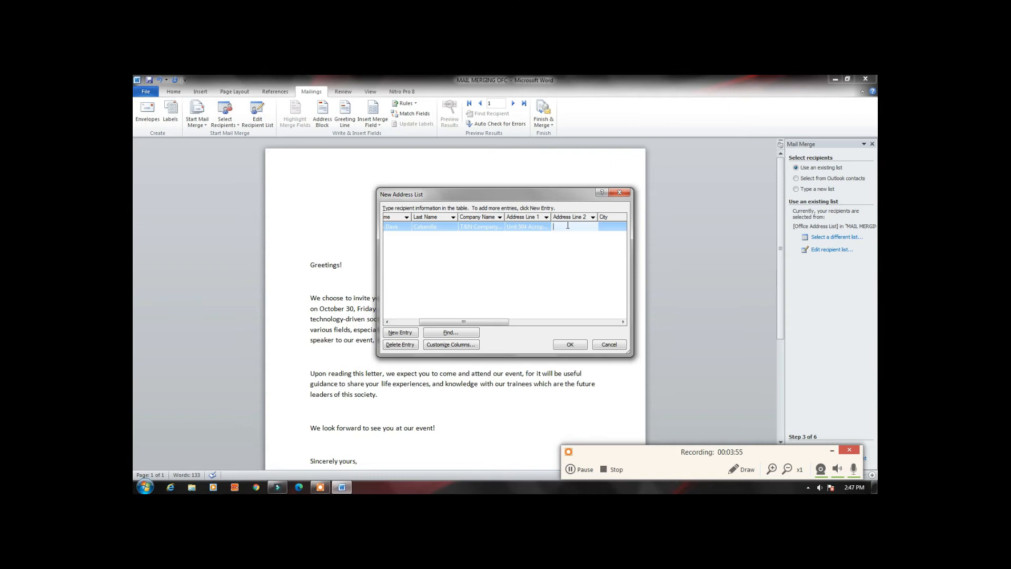
# Fill in the City field of the first recipient's address
pyautogui.click(614, 226)
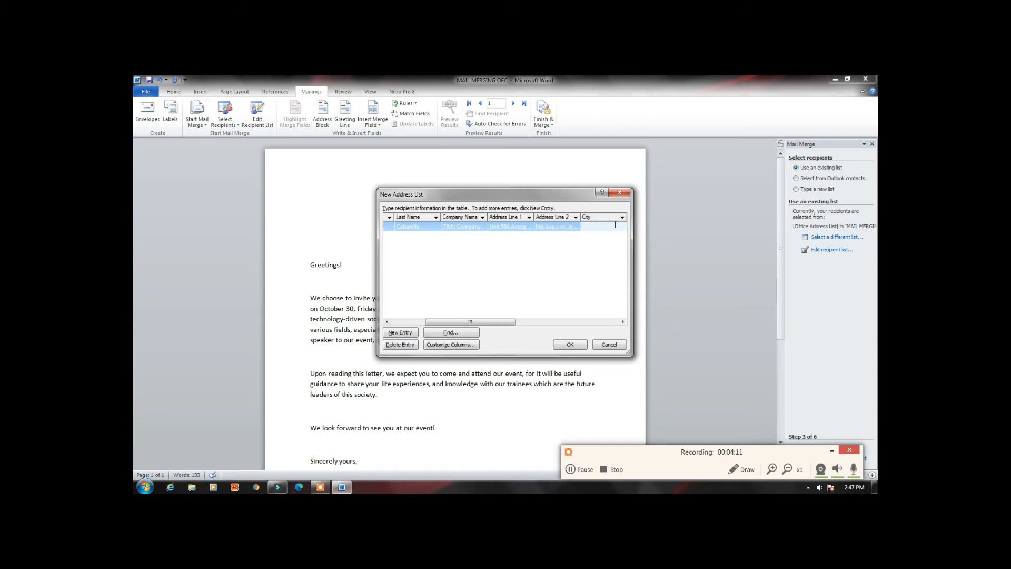
# Add a second entry to the address list with the title Madam and the recipient's first and last names
pyautogui.moveTo(509, 319); pyautogui.dragTo(442, 337)
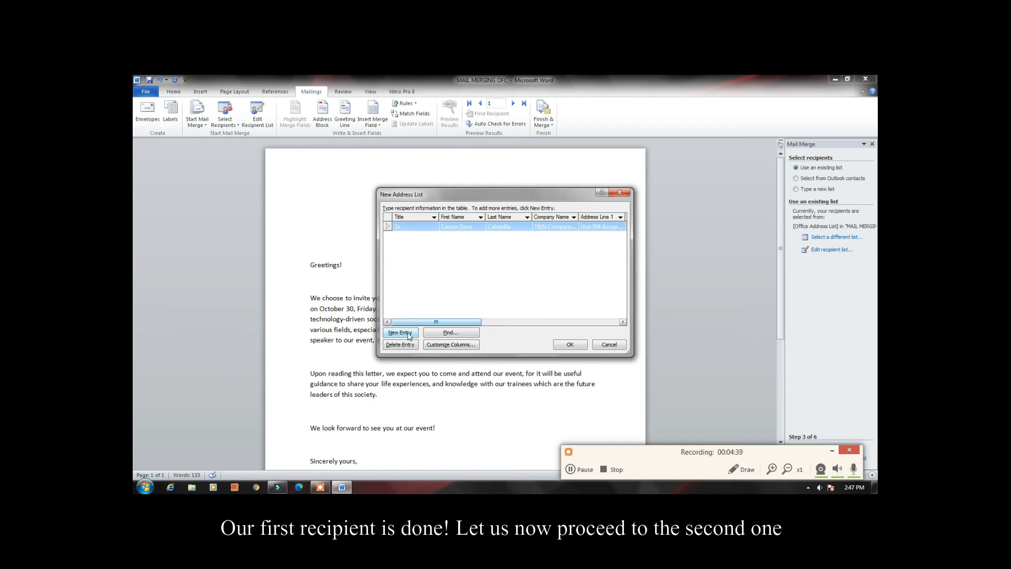
pyautogui.click(408, 335)
pyautogui.moveTo(432, 322)
pyautogui.mouseDown()
pyautogui.moveTo(443, 324)
pyautogui.moveTo(420, 324)
pyautogui.mouseUp()
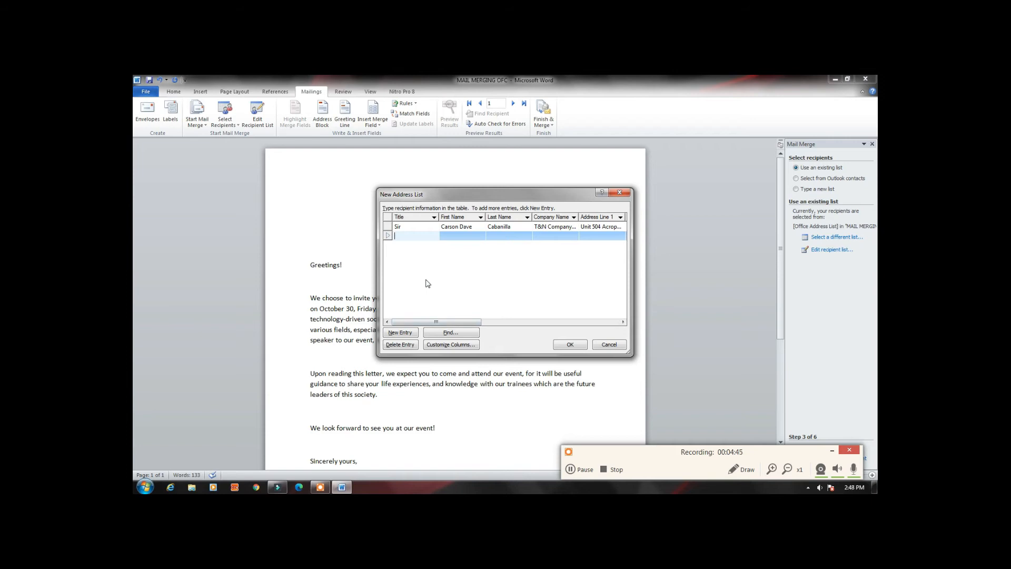
pyautogui.write('Madam')
pyautogui.click(455, 237)
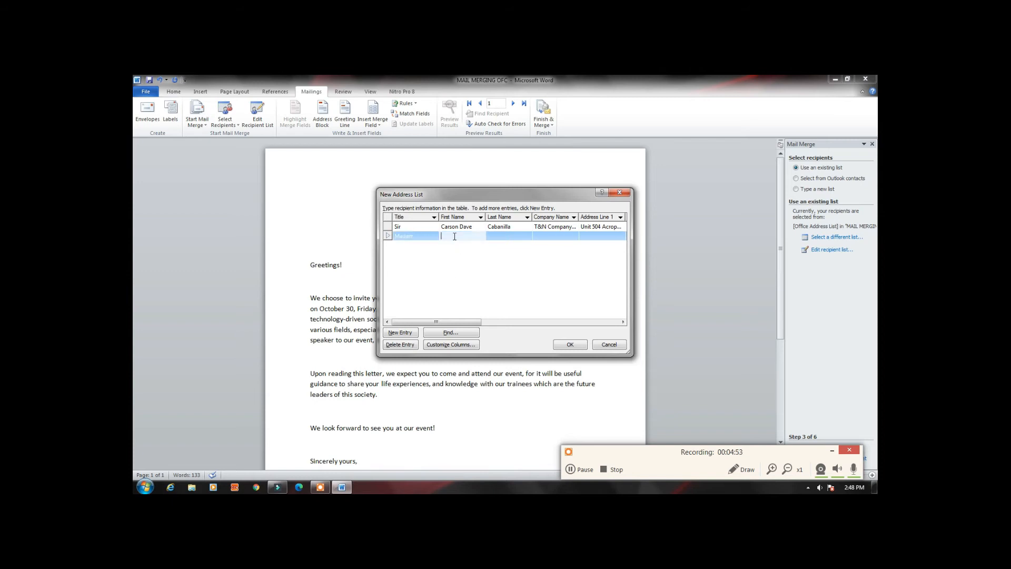
pyautogui.click(508, 240)
# Set the second recipient's company name to GenZ Group of Companies
pyautogui.click(560, 236)
pyautogui.write('GenZ')
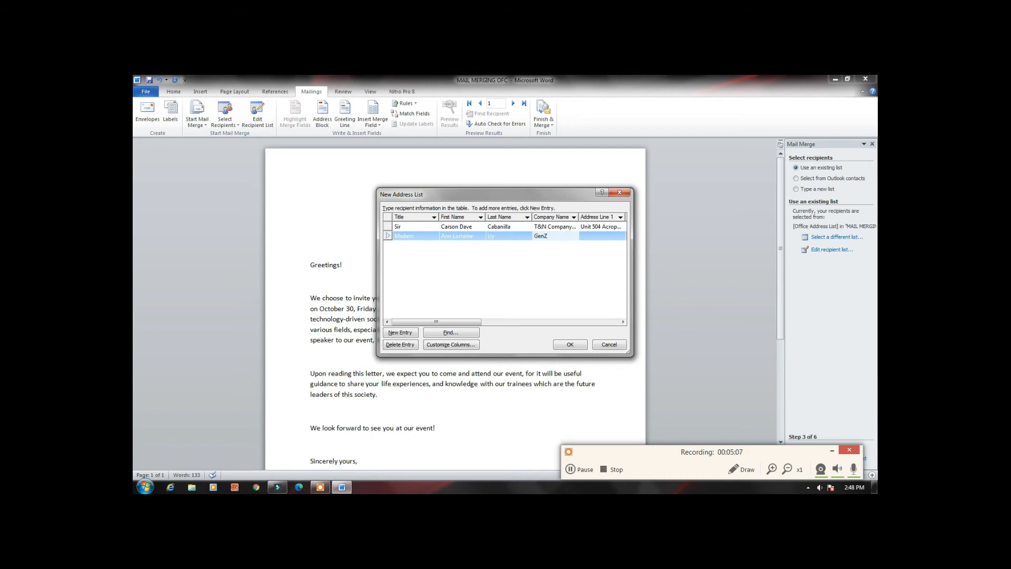
pyautogui.write(' Group')
pyautogui.write(' of Companies')
# Fill in the second recipient's Address Line 1 with the unit and tower
pyautogui.click(607, 236)
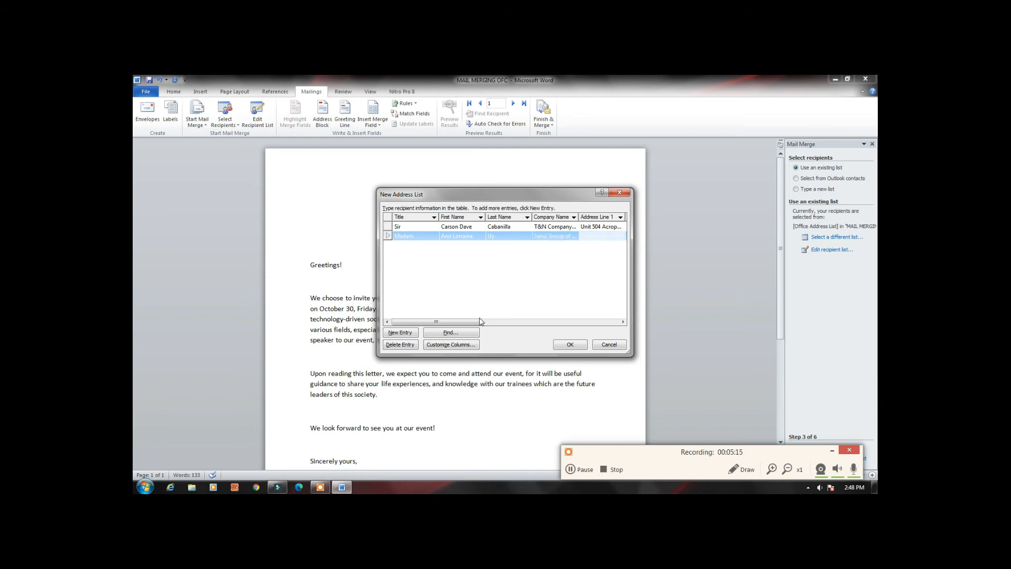
pyautogui.moveTo(476, 325); pyautogui.dragTo(488, 327)
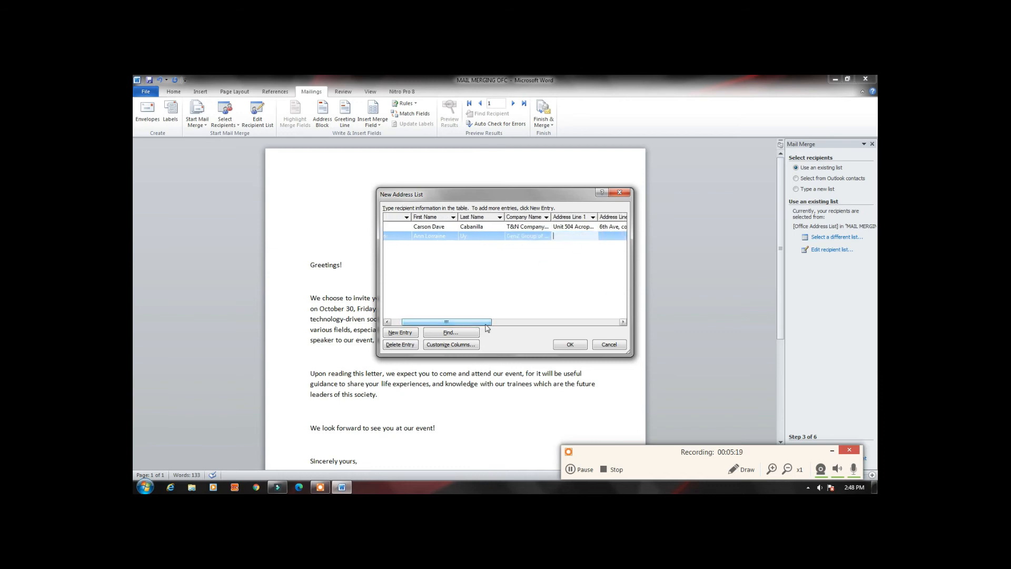
# Fill in the second recipient's Address Line 2 and City fields
pyautogui.click(611, 235)
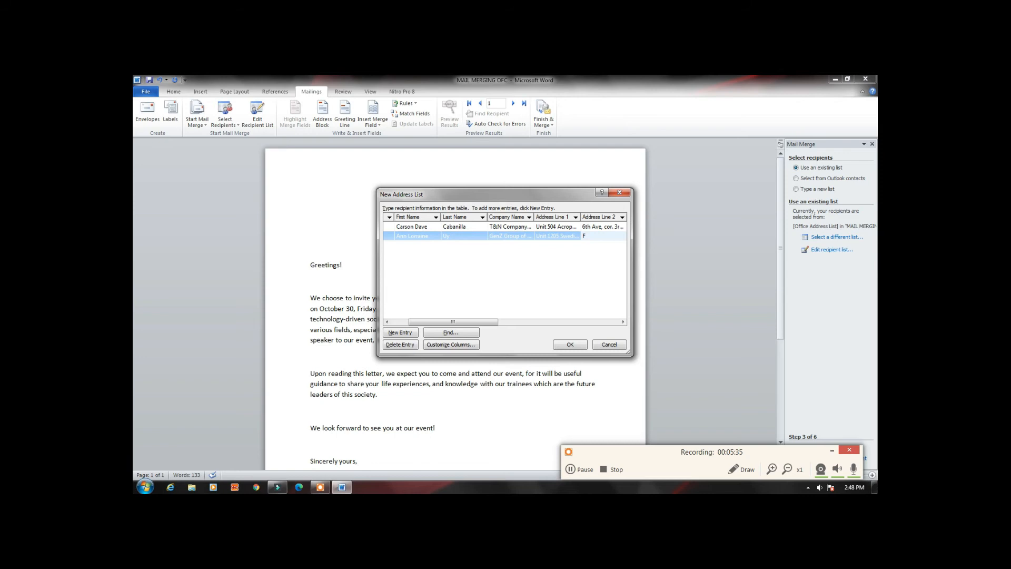
pyautogui.moveTo(491, 321); pyautogui.dragTo(516, 321)
pyautogui.click(568, 236)
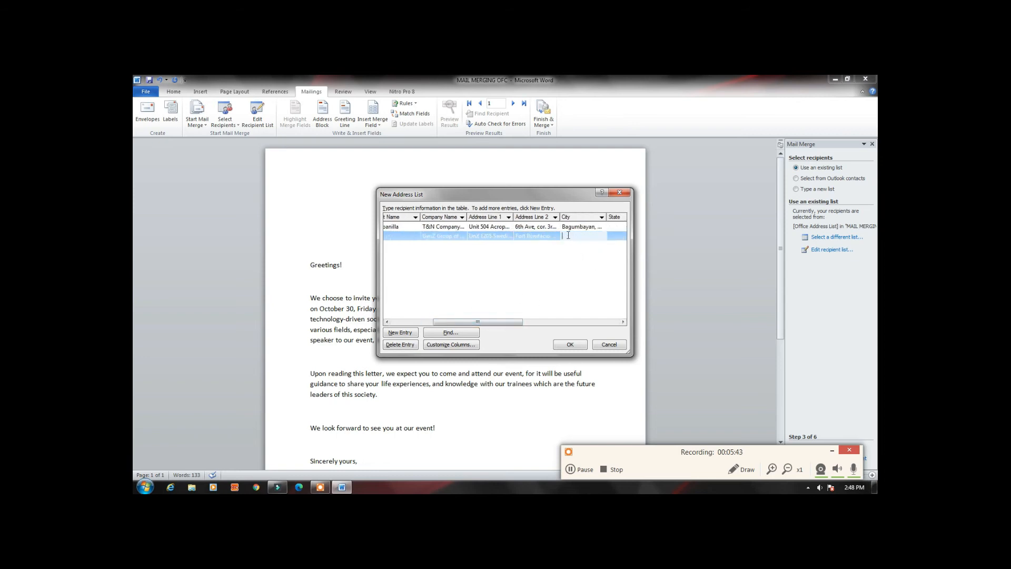
pyautogui.moveTo(501, 322); pyautogui.dragTo(459, 322)
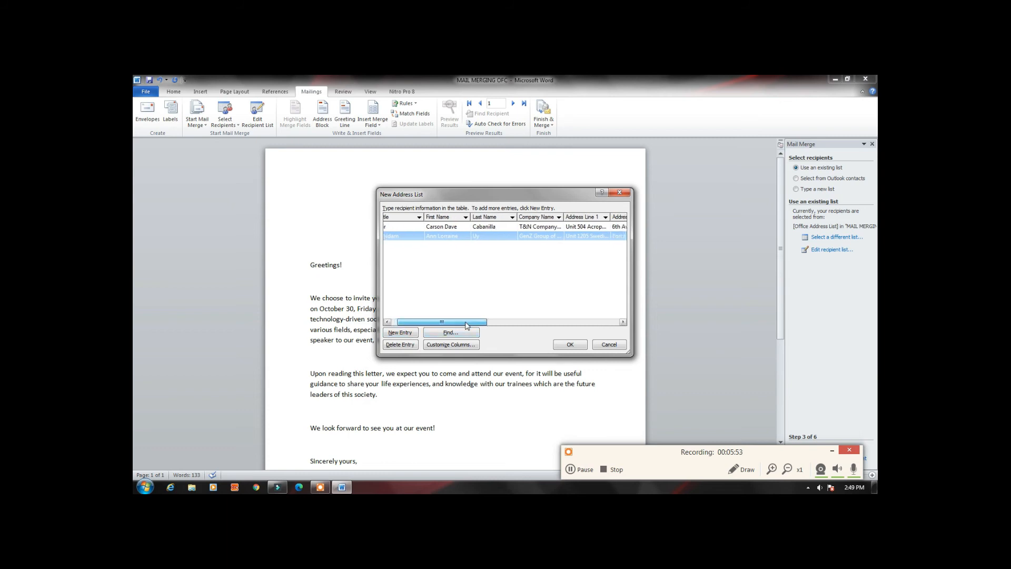
# Add a blank third entry to the address list for a general-purpose recipient and accept the list
pyautogui.click(402, 336)
pyautogui.moveTo(457, 323); pyautogui.dragTo(468, 324)
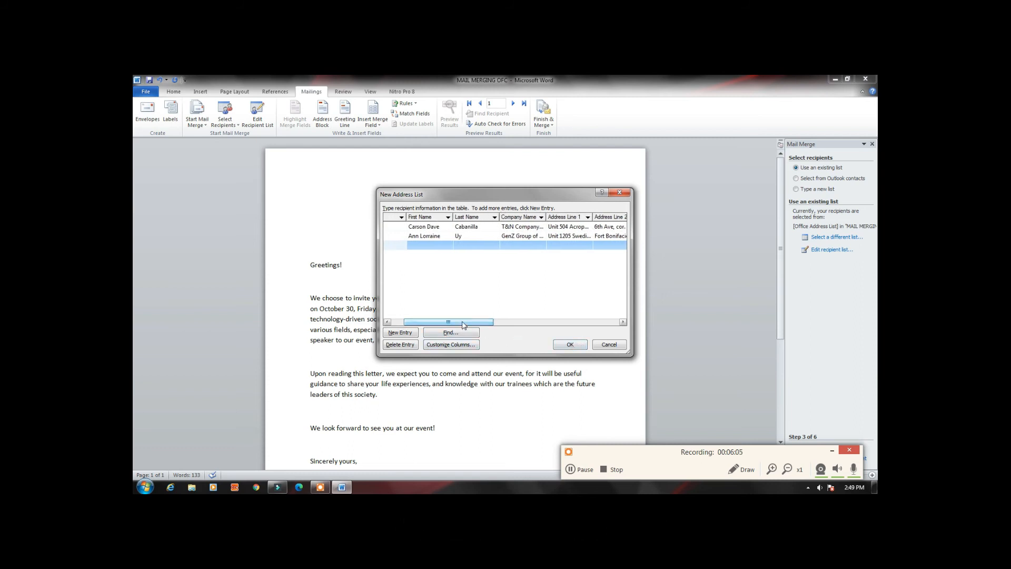
pyautogui.moveTo(464, 323); pyautogui.dragTo(452, 323)
pyautogui.click(582, 346)
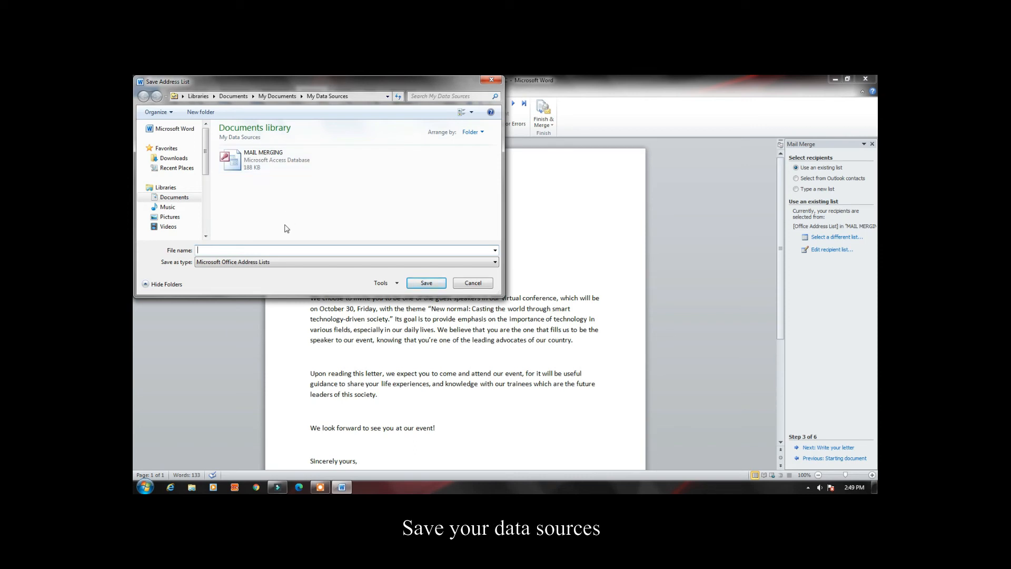
# Save the address list in My Data Sources under the name MAIL MERGING OF
pyautogui.write('MAIL')
pyautogui.write(' MERGI')
pyautogui.write('OFC')
pyautogui.press('Return')
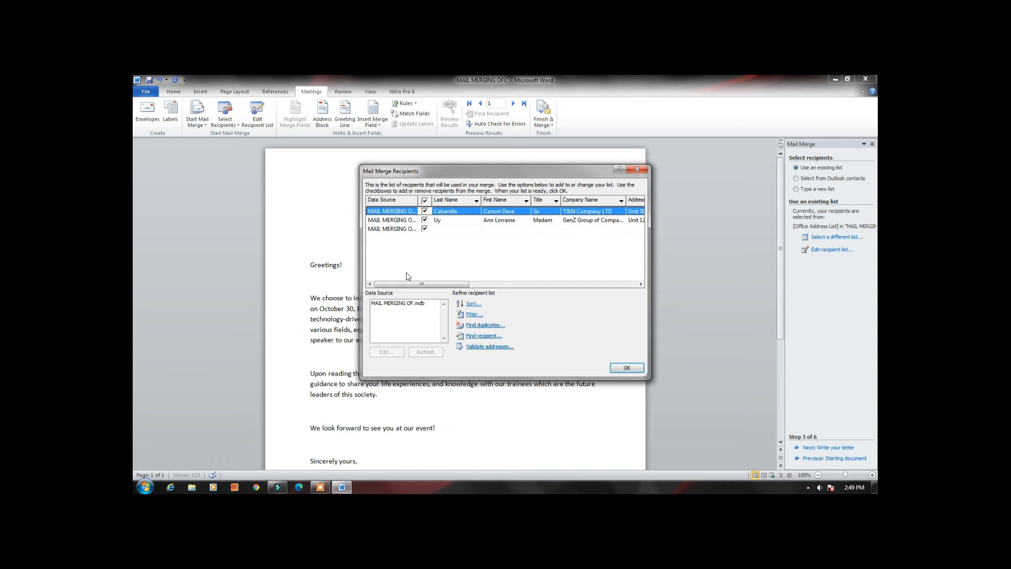
# Accept all listed recipients for the merge and advance the mail merge to the letter-writing stage
pyautogui.moveTo(419, 285); pyautogui.dragTo(554, 335)
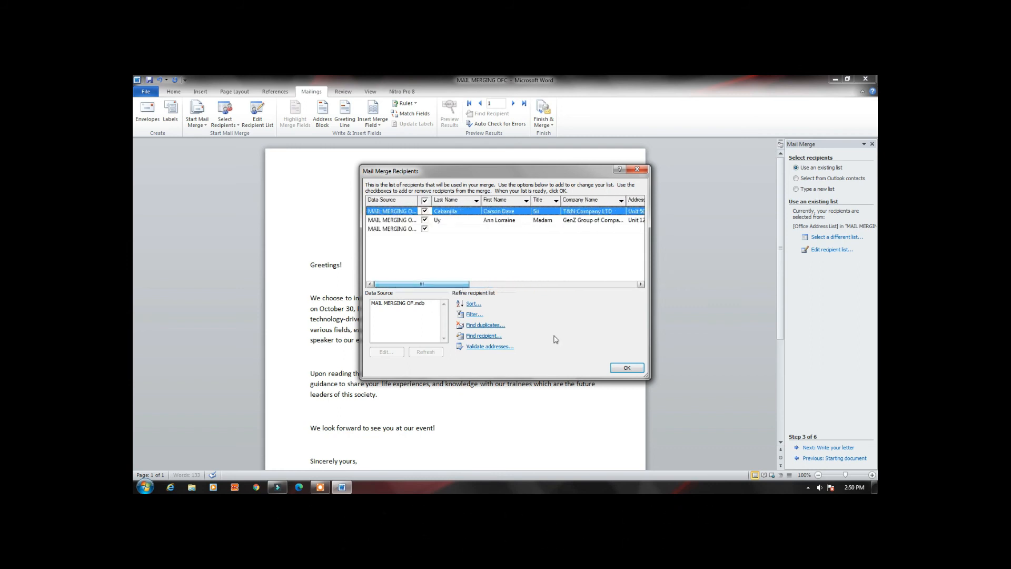
pyautogui.click(627, 368)
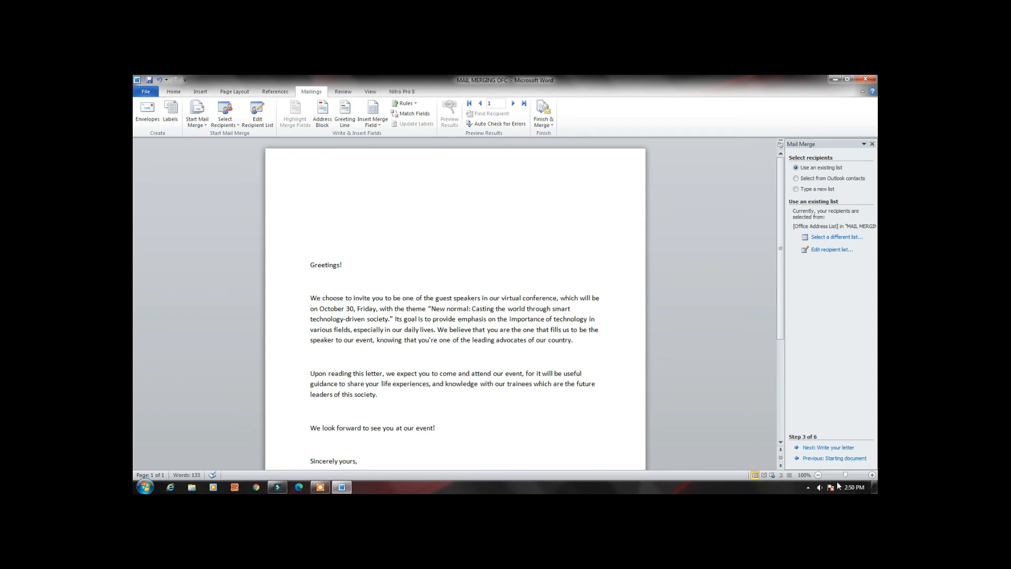
pyautogui.click(836, 449)
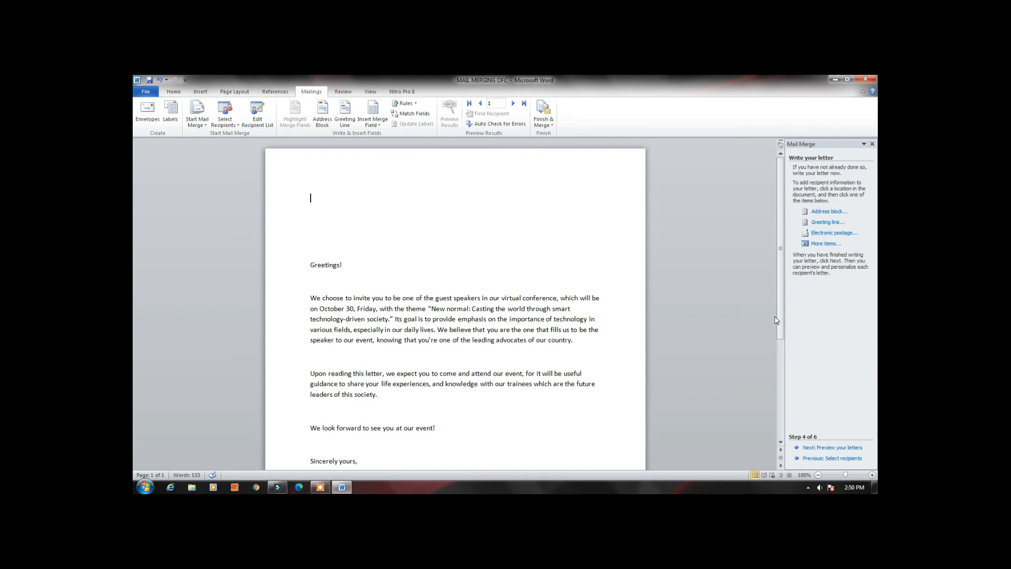
# Start an address block and choose the Mr. Joshua Randall Jr. format for the recipient's name
pyautogui.click(829, 212)
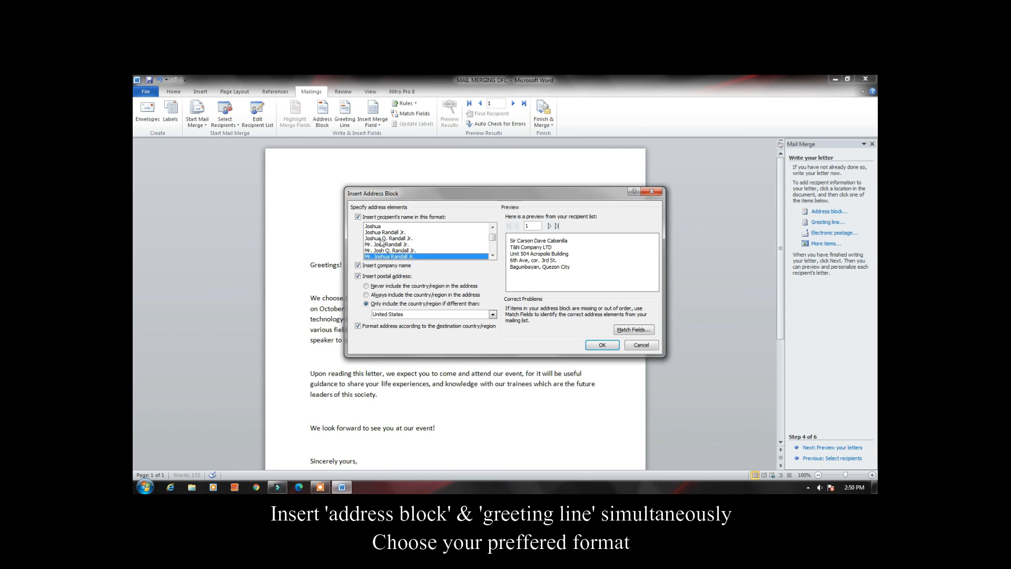
pyautogui.click(409, 251)
pyautogui.click(406, 245)
pyautogui.click(410, 257)
pyautogui.click(405, 251)
pyautogui.click(404, 245)
pyautogui.click(404, 251)
pyautogui.click(408, 257)
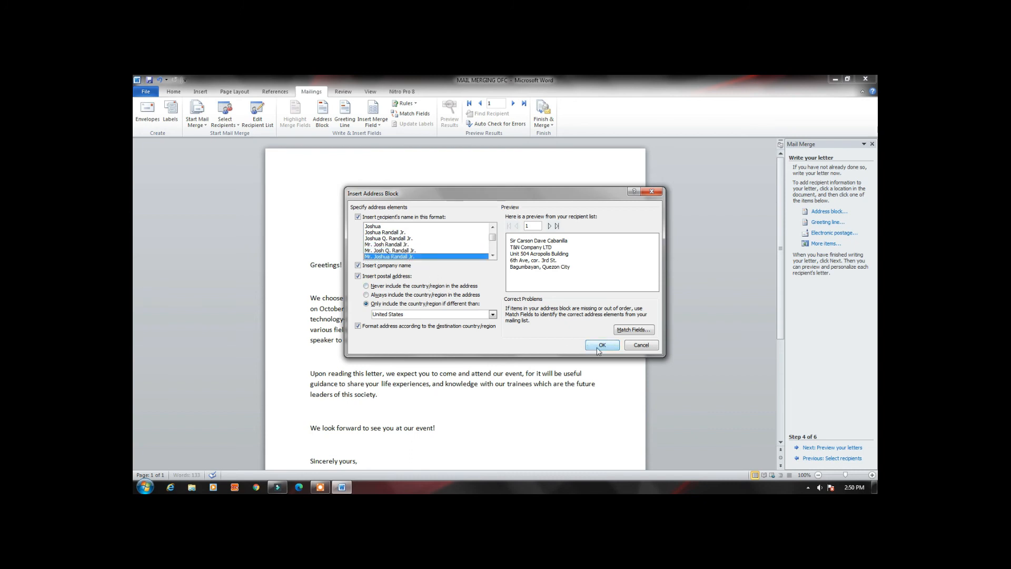
# Preview the address block for the other recipients and insert it at the start of the letter
pyautogui.click(549, 226)
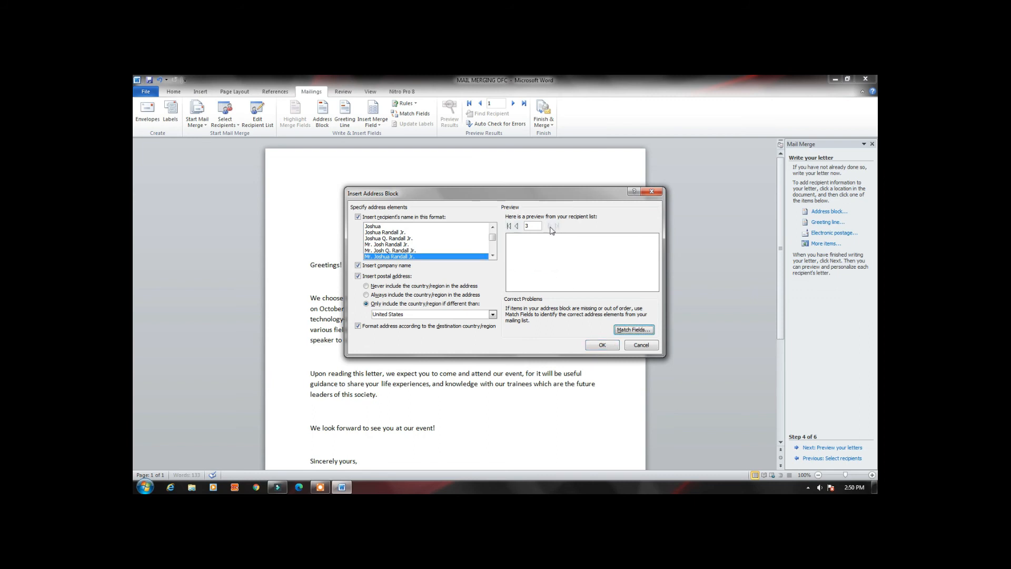
pyautogui.click(517, 227)
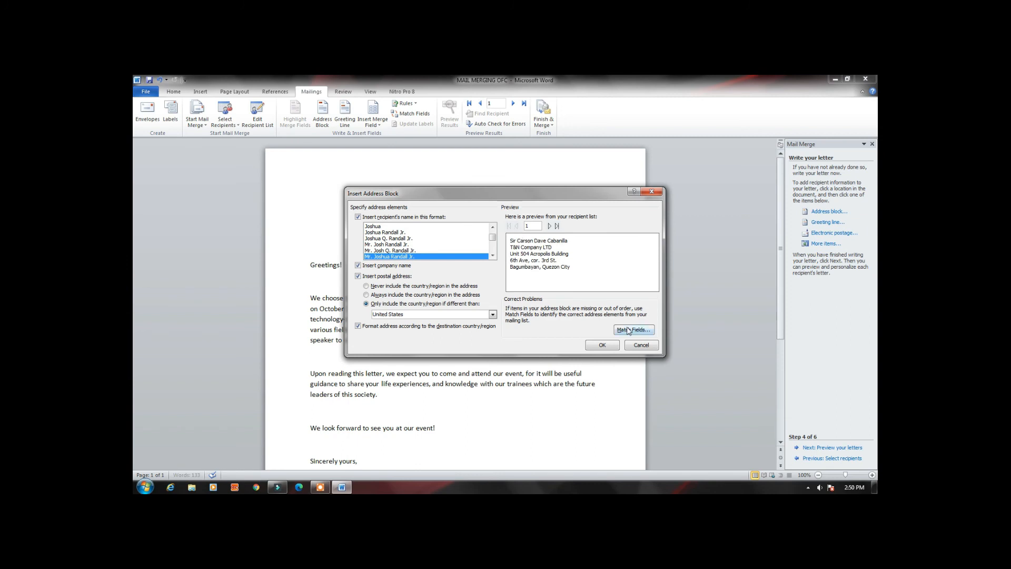
pyautogui.click(611, 341)
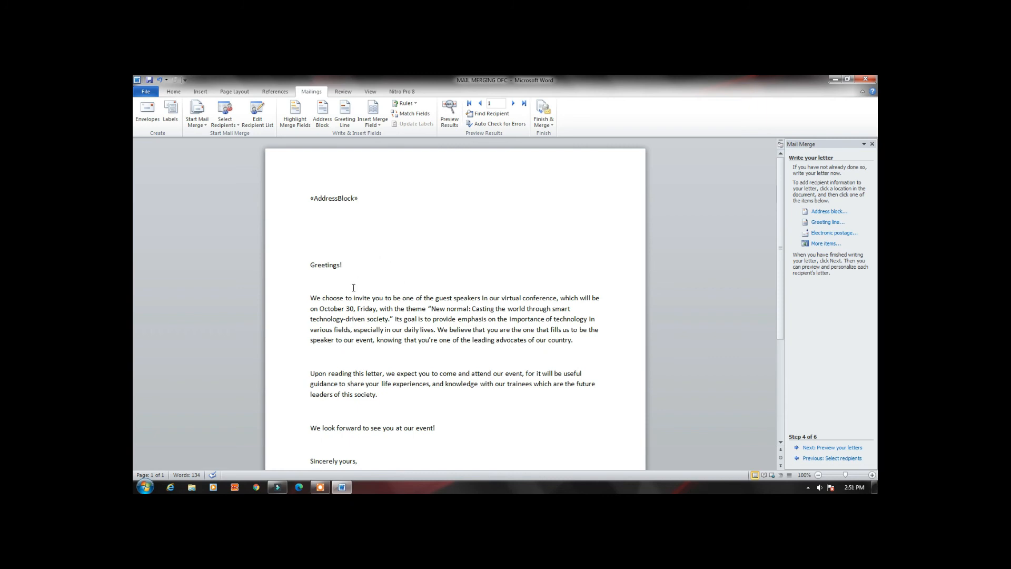
# Insert a greeting line two lines below the address block, using Dear, the Mr. Randall name format and a comma
pyautogui.press('Return')
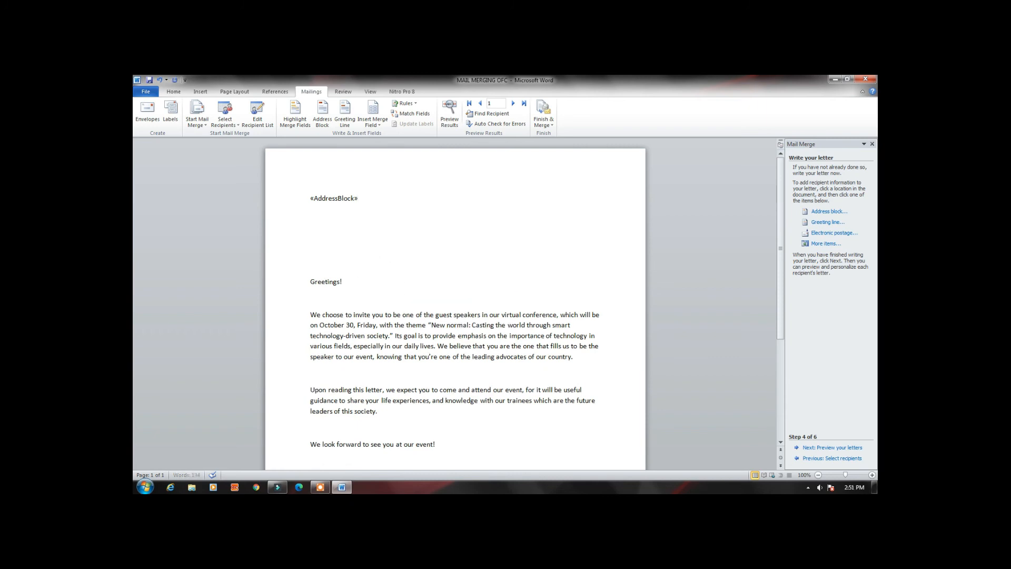
pyautogui.press('Return')
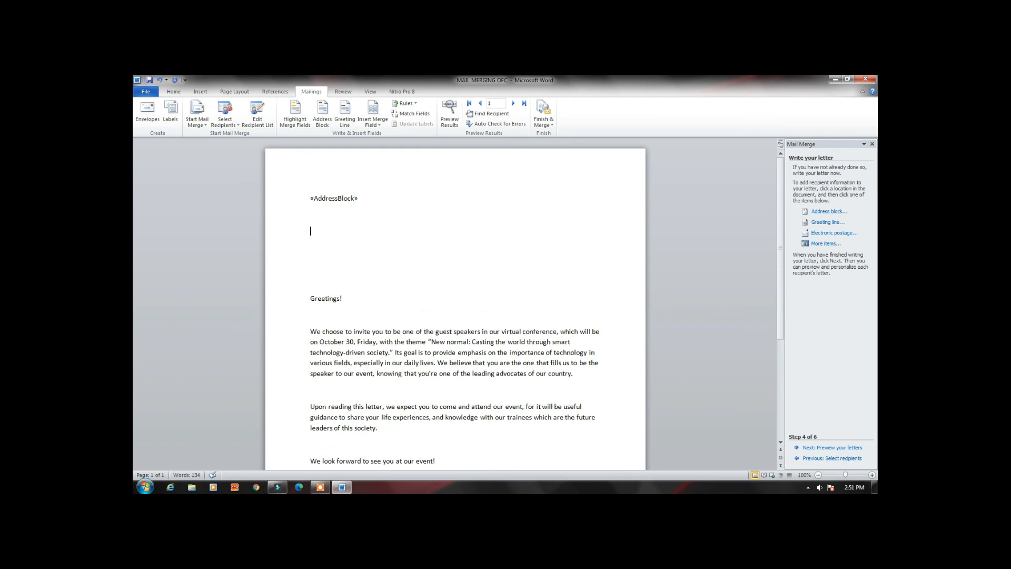
pyautogui.click(835, 223)
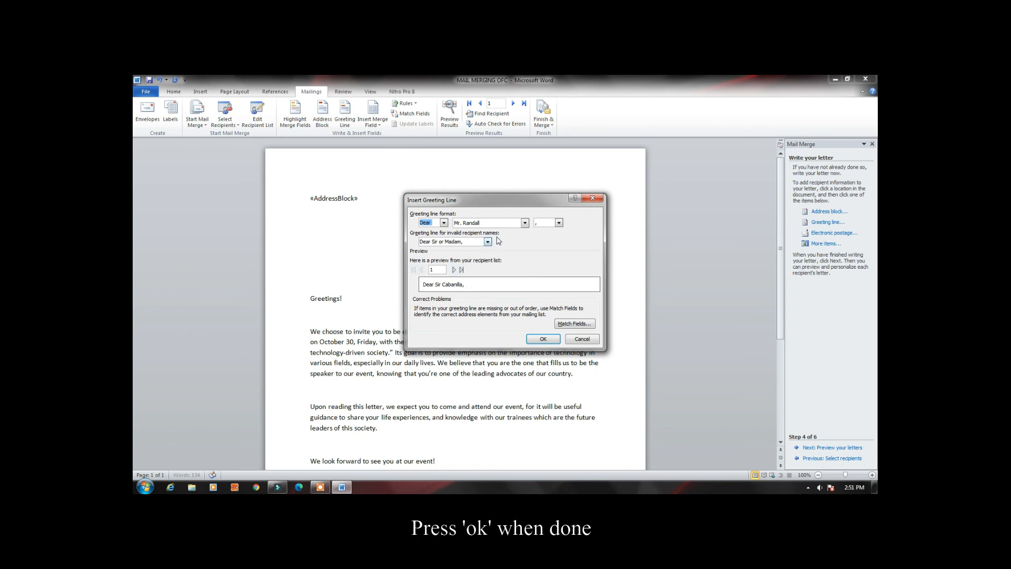
pyautogui.click(549, 334)
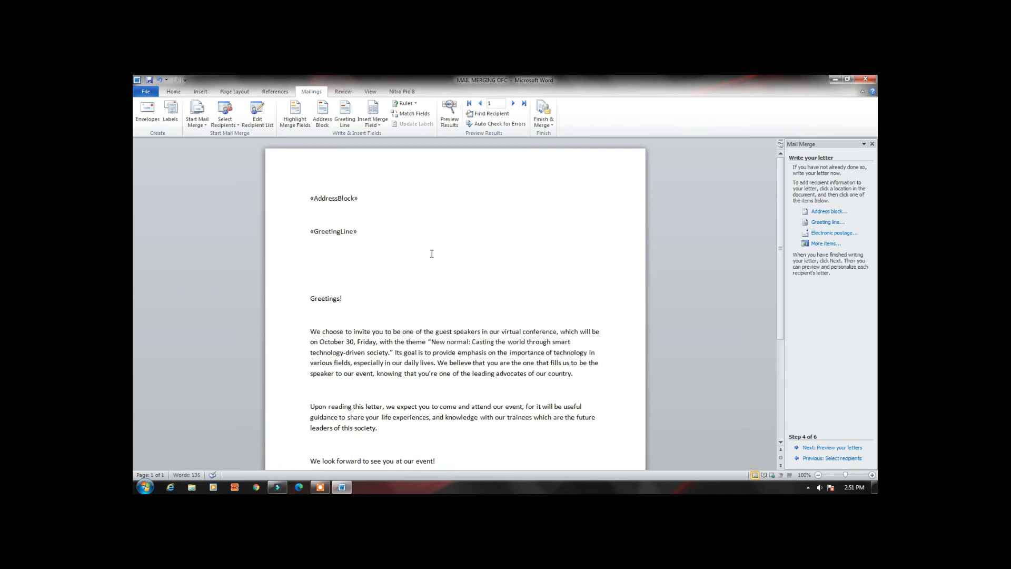
# Advance the mail merge to the preview stage and look through the merged letter of each recipient
pyautogui.click(810, 449)
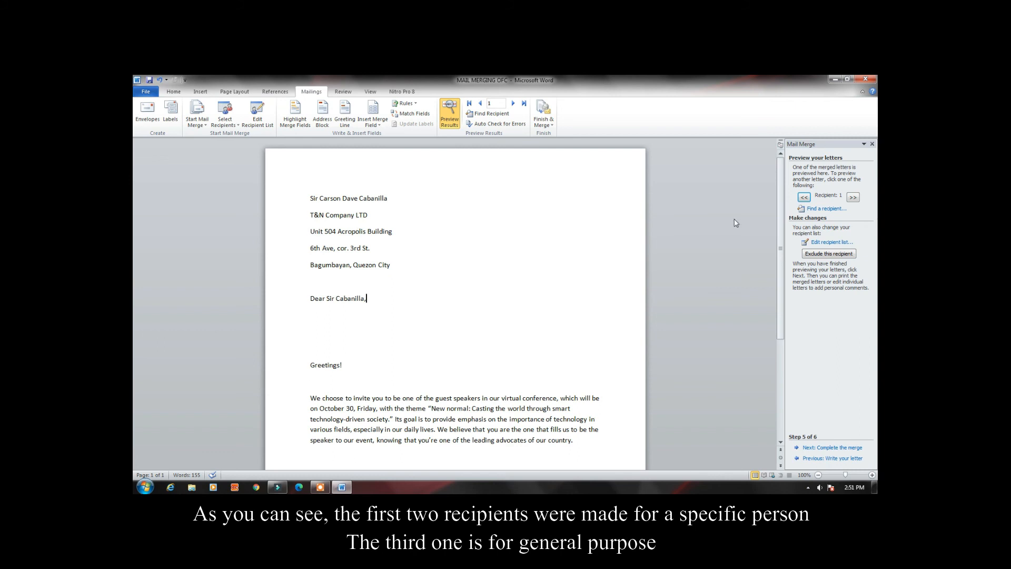
pyautogui.click(854, 197)
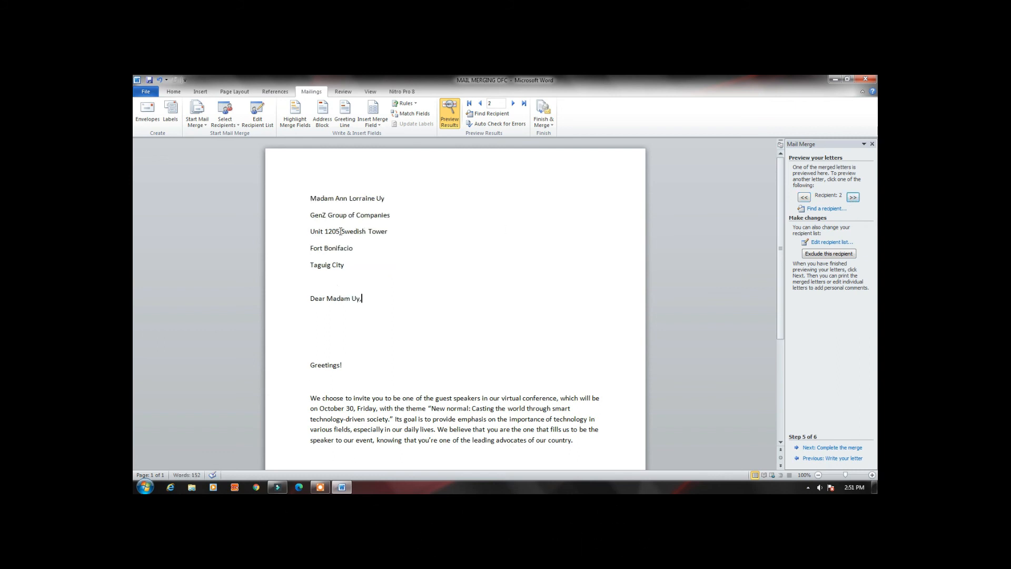
pyautogui.click(853, 197)
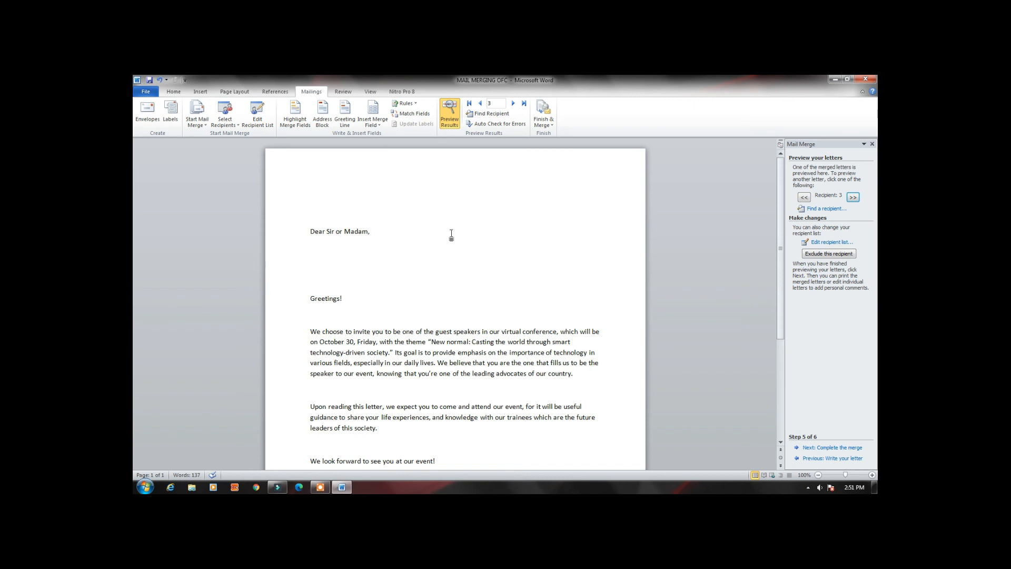
pyautogui.click(806, 198)
pyautogui.click(806, 198)
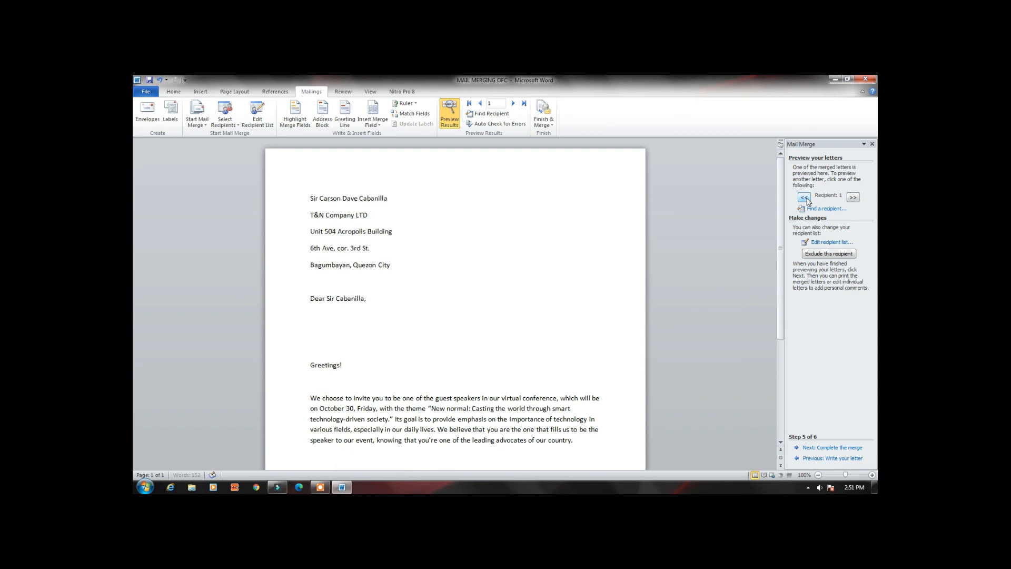
pyautogui.click(852, 199)
pyautogui.click(853, 199)
pyautogui.click(807, 199)
pyautogui.click(807, 199)
pyautogui.scroll(-1, 745, 419)
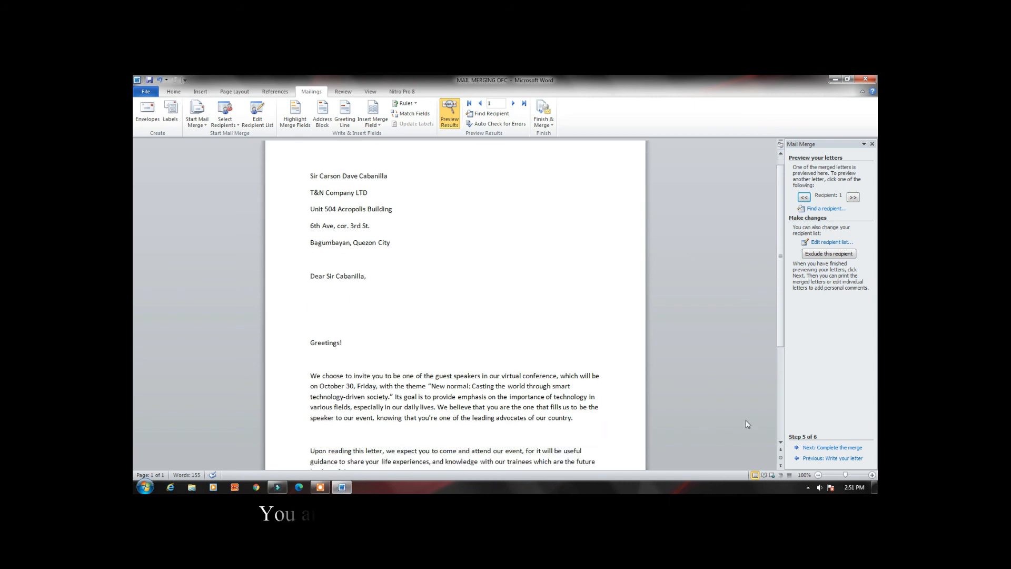
pyautogui.scroll(1, 708, 437)
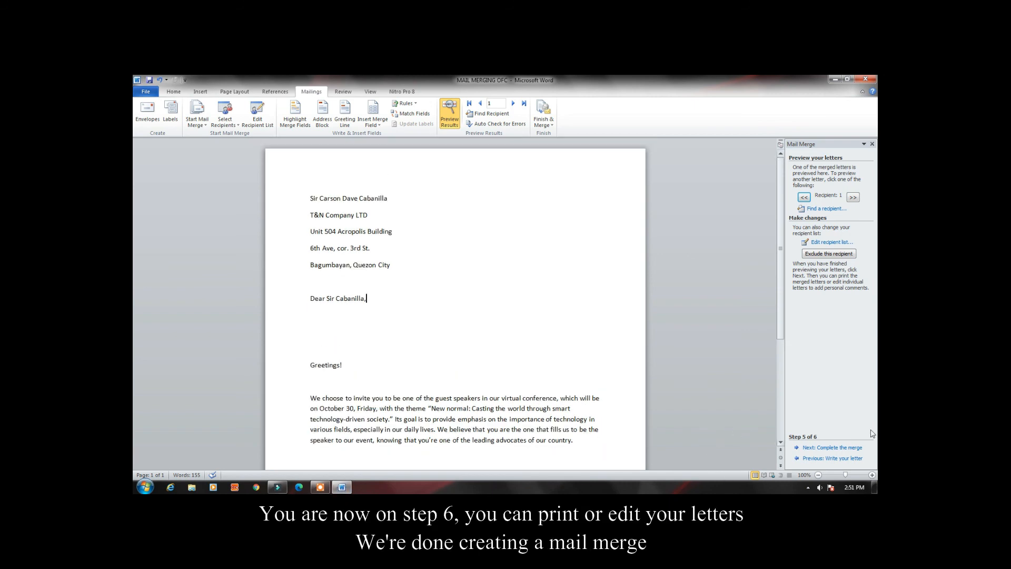
# Advance the mail merge to the completion stage and look over the first recipient's letter
pyautogui.click(833, 448)
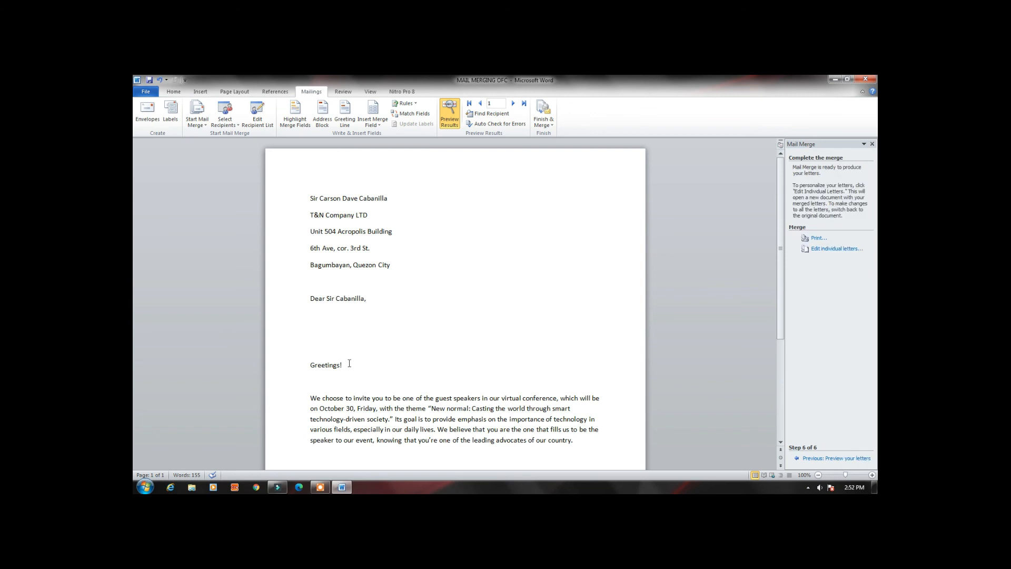
pyautogui.scroll(-3, 349, 363)
pyautogui.scroll(3, 350, 358)
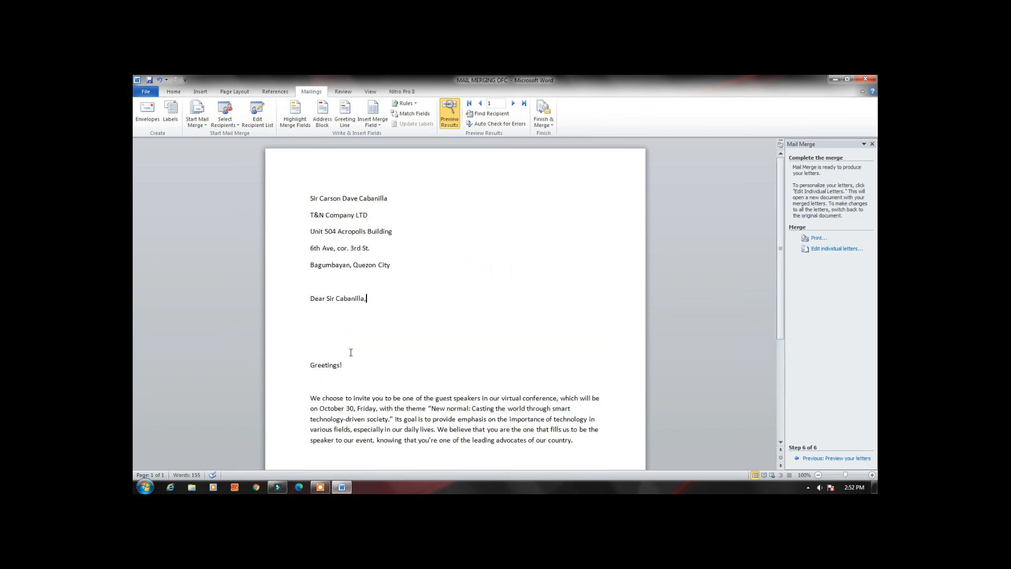